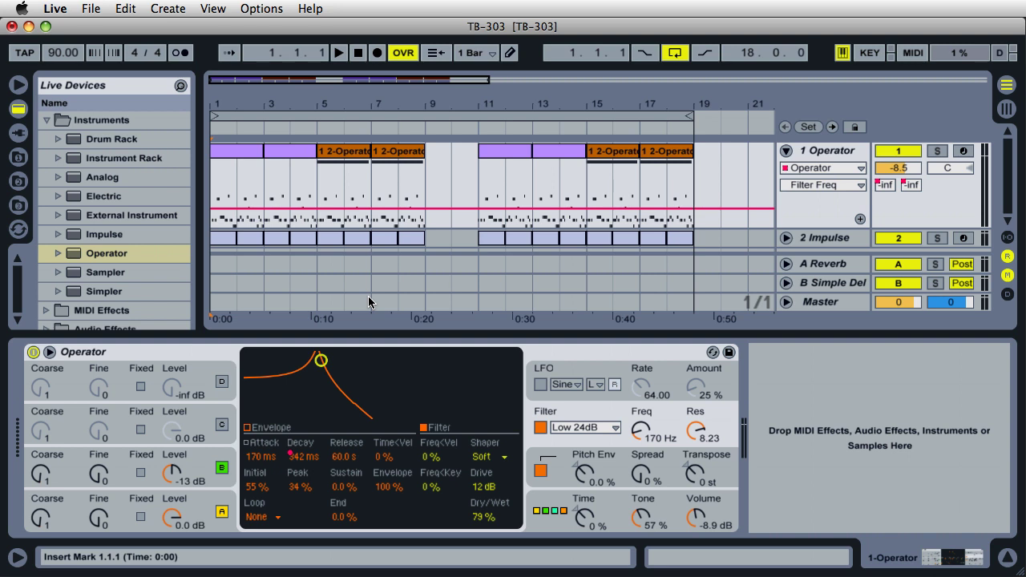
Play the bassline and sweep the Operator filter cutoff, settling it near 347 Hz.
key(space)
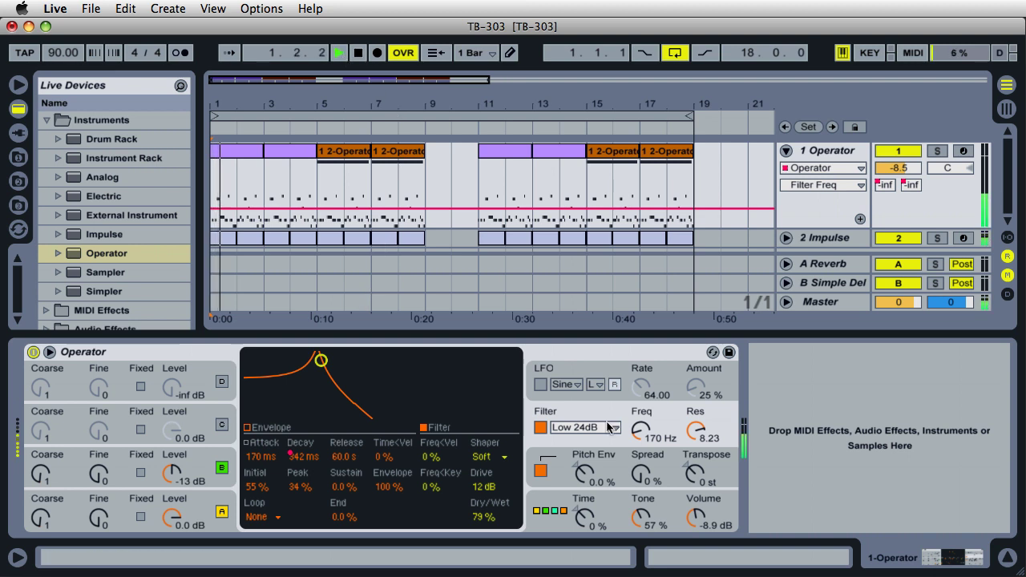
drag(643, 431, 644, 396)
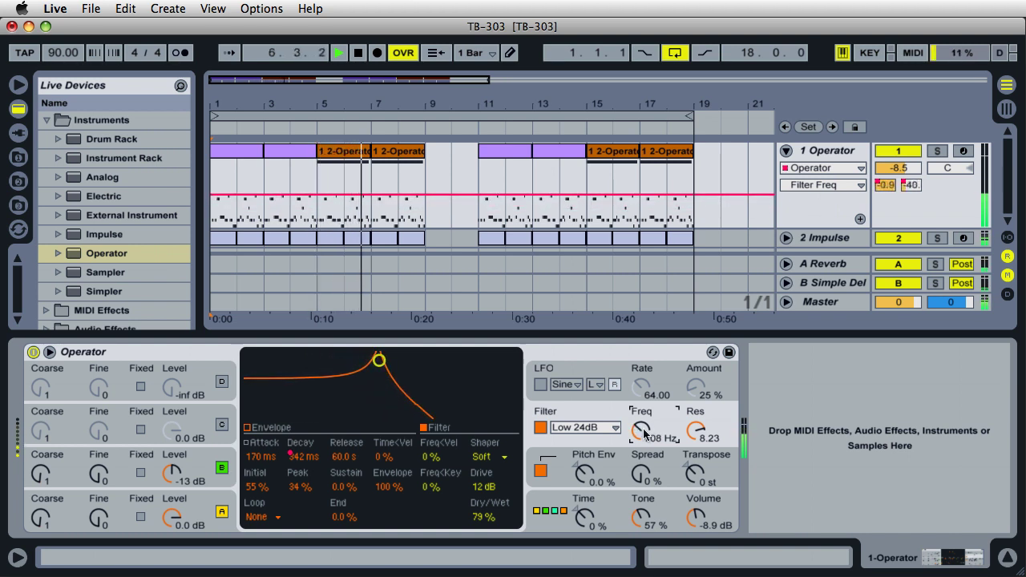
drag(643, 431, 643, 424)
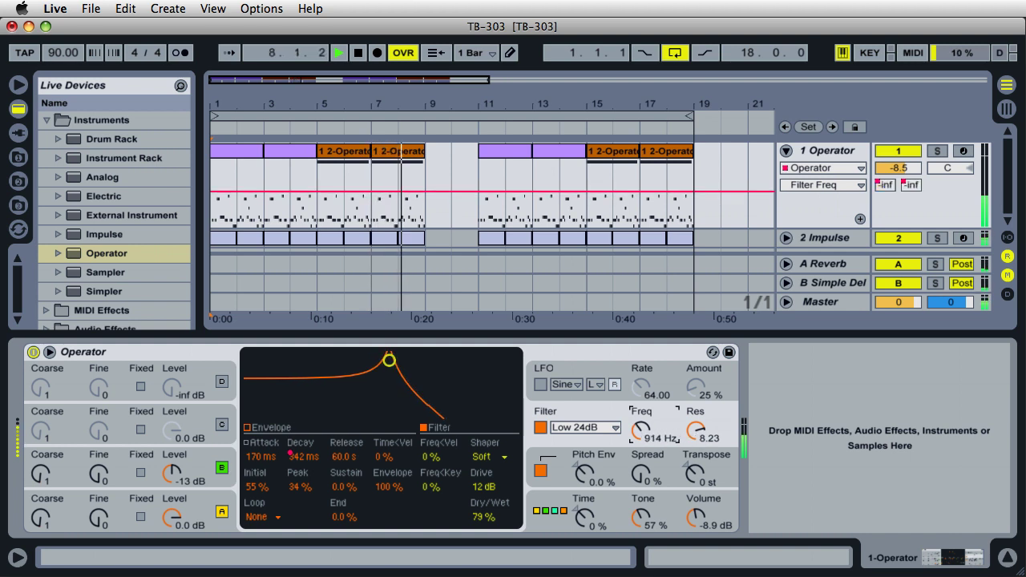
drag(643, 431, 643, 460)
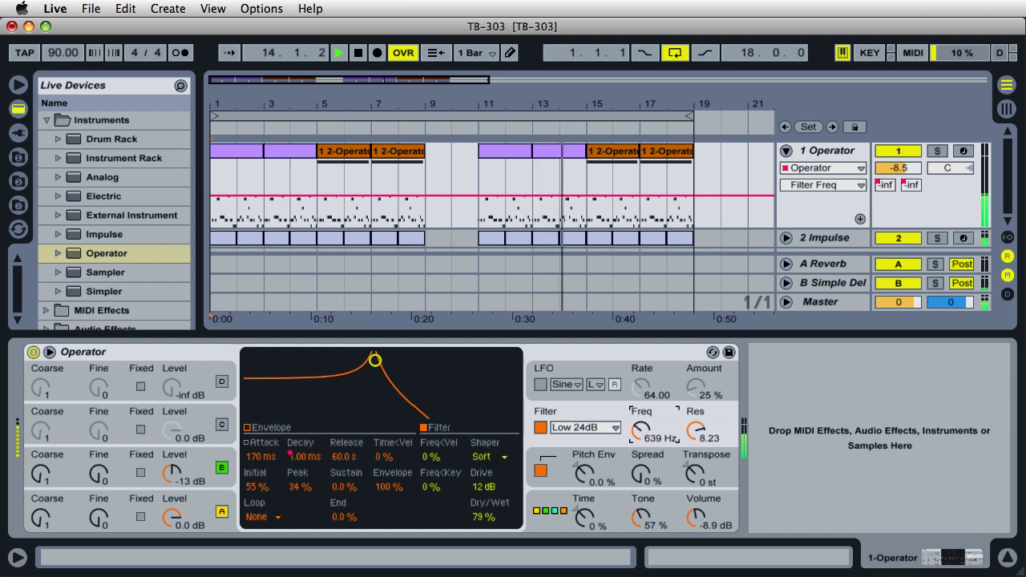
drag(686, 417, 664, 422)
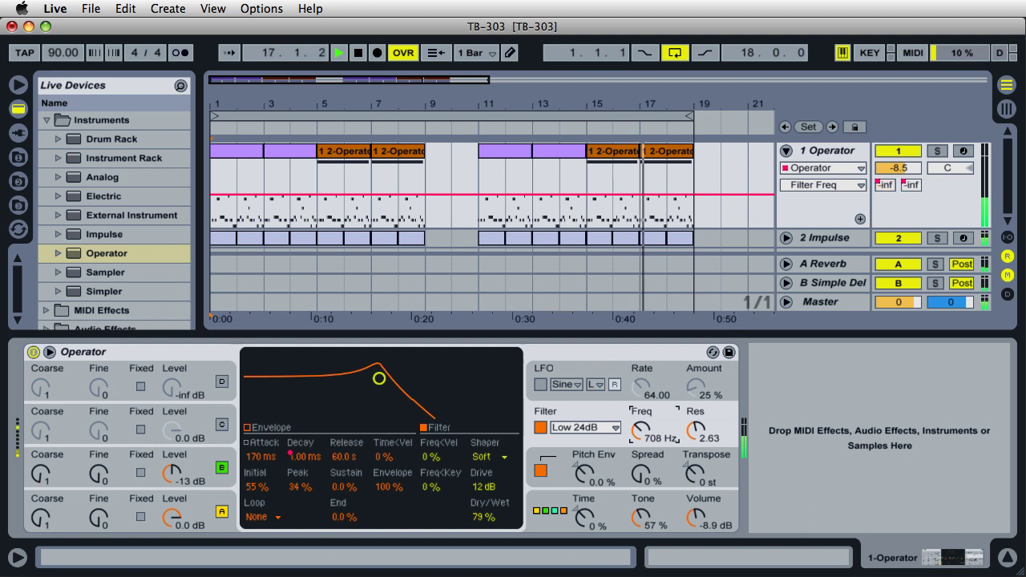
drag(664, 421, 664, 434)
Stop playback, return to the start and select the 1 Operator track.
click(359, 53)
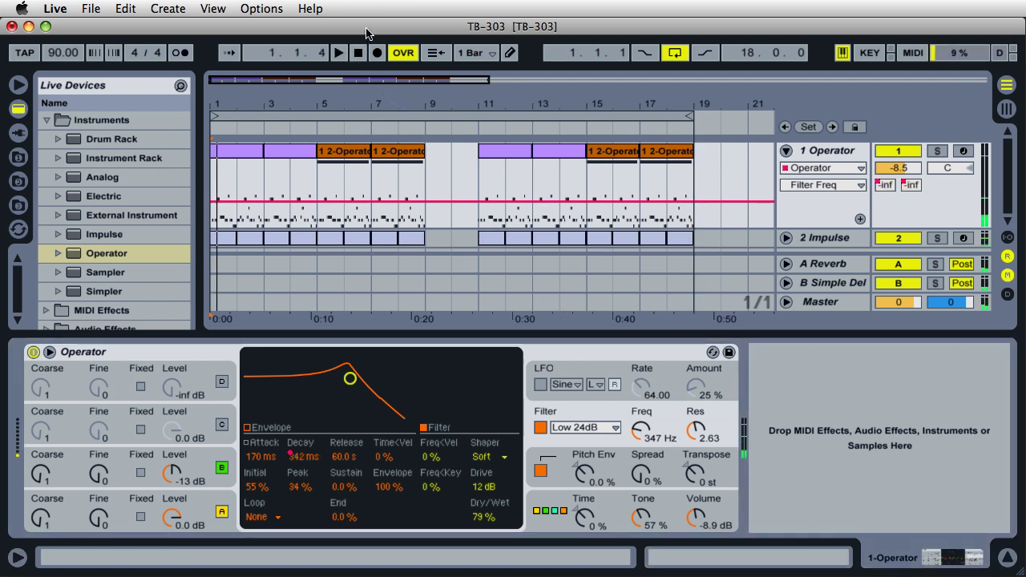
click(819, 152)
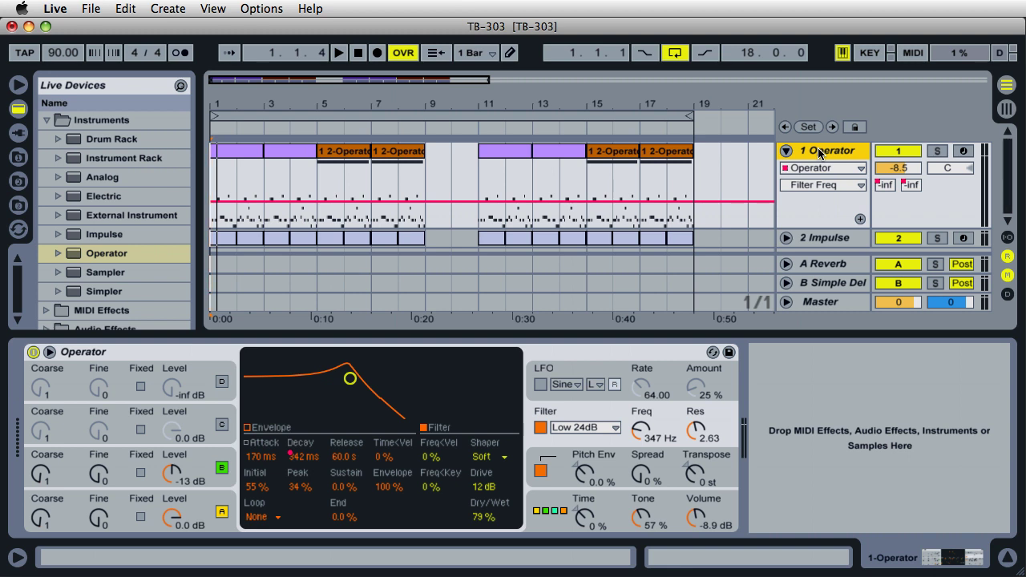
Set the filter shaper back to Soft, arm 1 Operator, and raise resonance to 10.0.
click(494, 459)
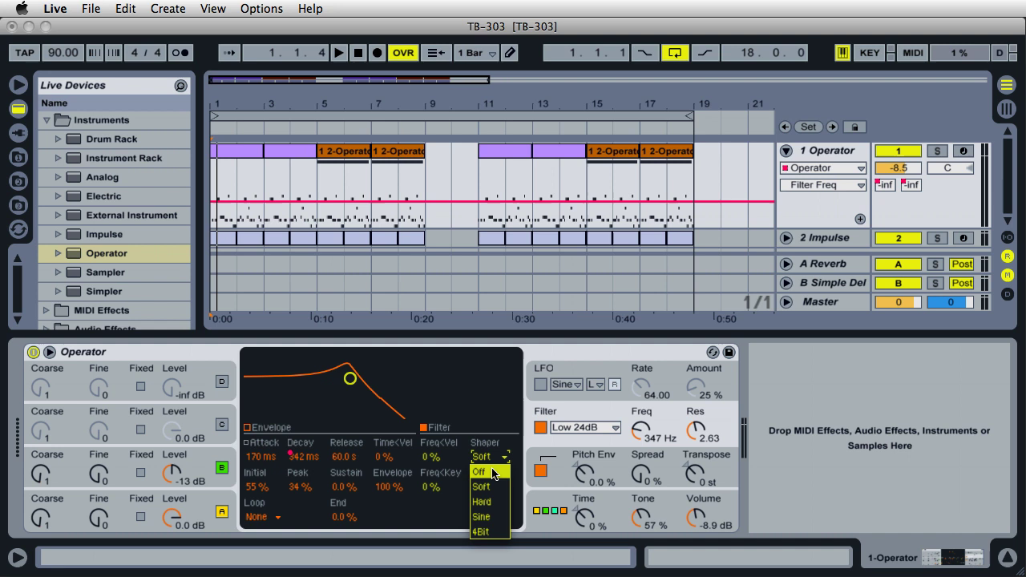
click(493, 473)
click(494, 459)
click(489, 486)
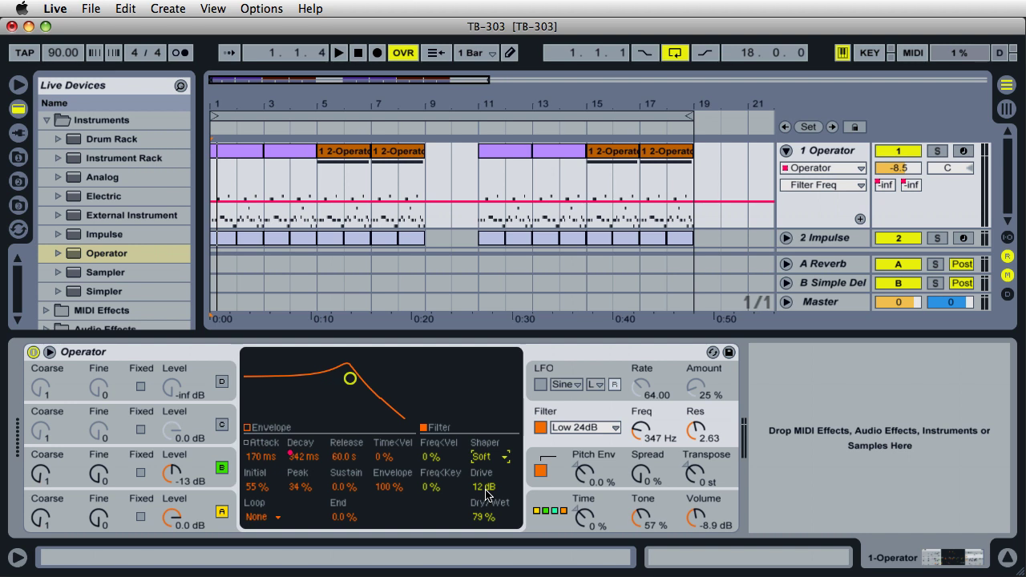
click(964, 151)
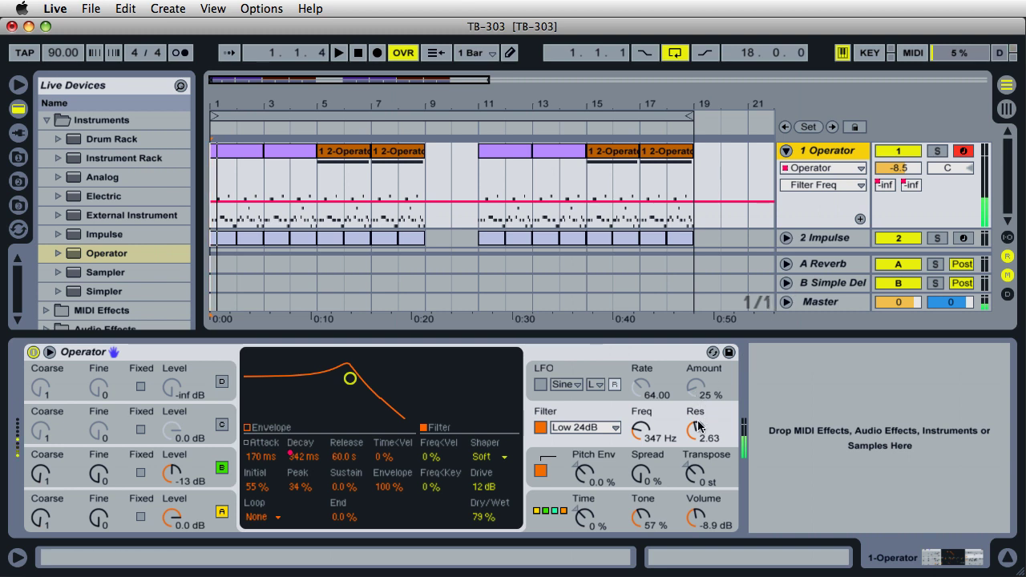
drag(696, 431, 687, 461)
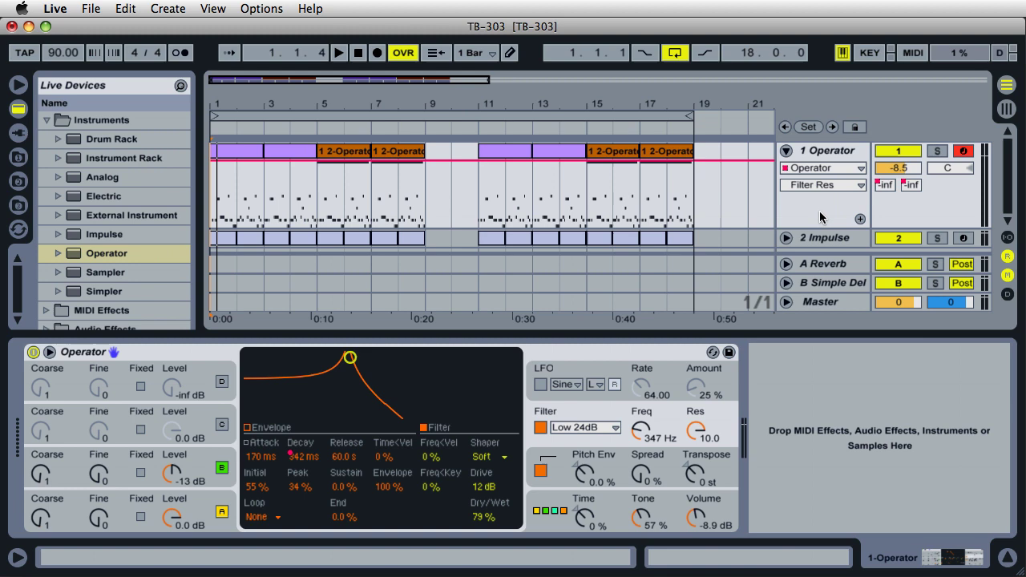
Fold the Operator lane, then unfold and arm the 2 Impulse drum track.
click(787, 151)
click(787, 151)
click(806, 170)
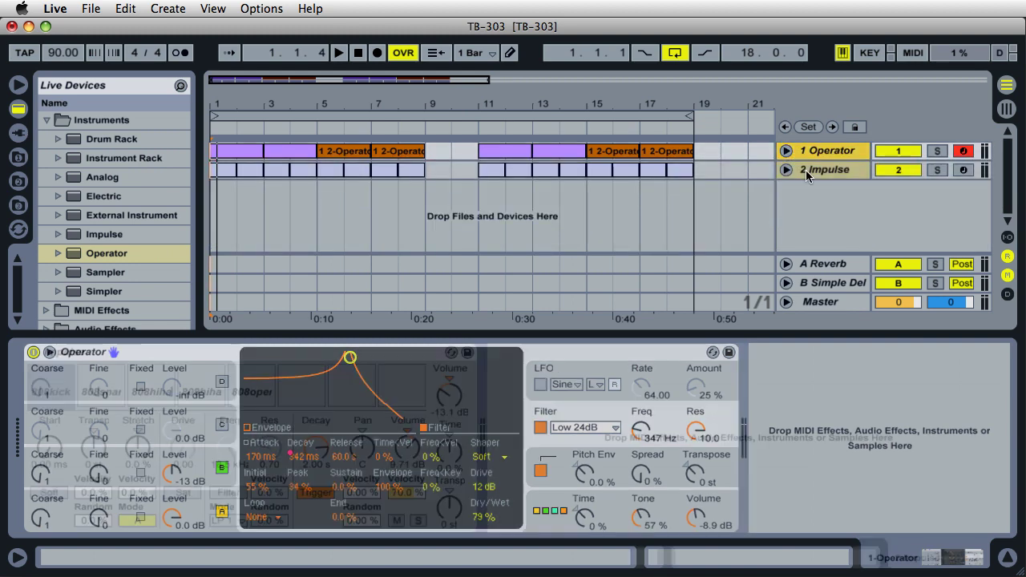
click(787, 170)
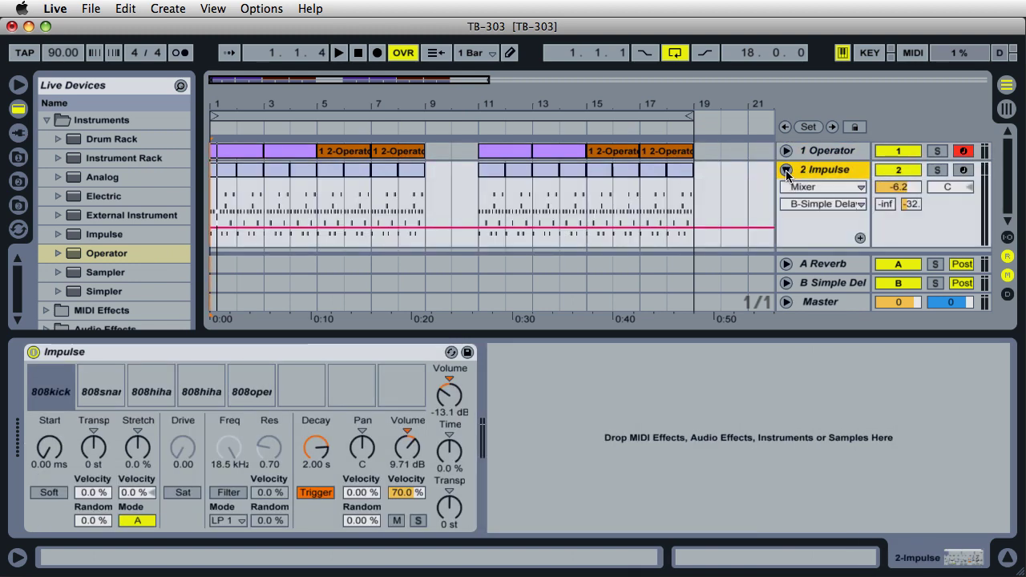
click(963, 170)
Inspect the first one-bar drum clip's hi-hat, snare and kick notes, then reselect Operator.
key(Up)
click(848, 176)
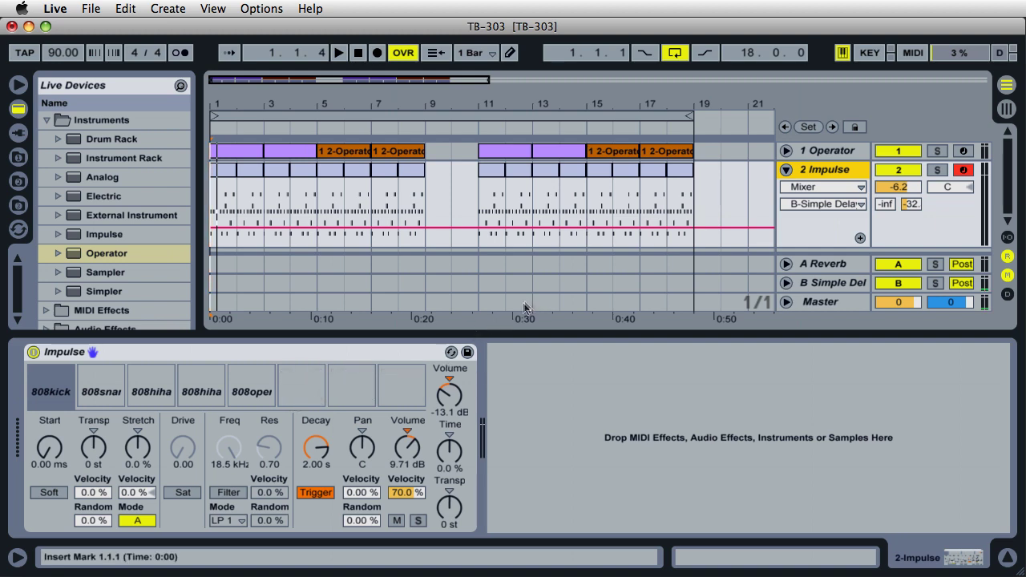
click(228, 168)
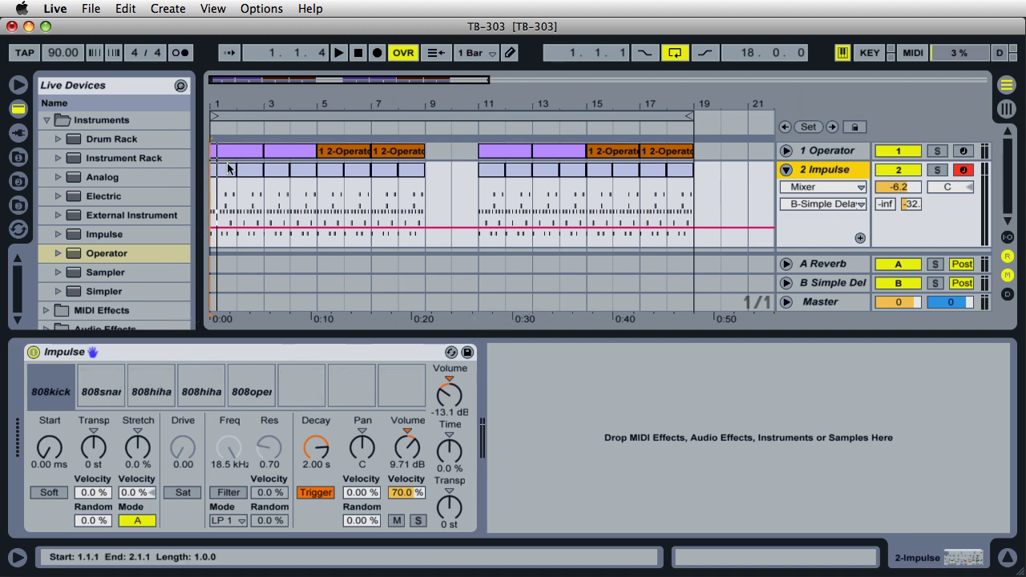
double_click(229, 169)
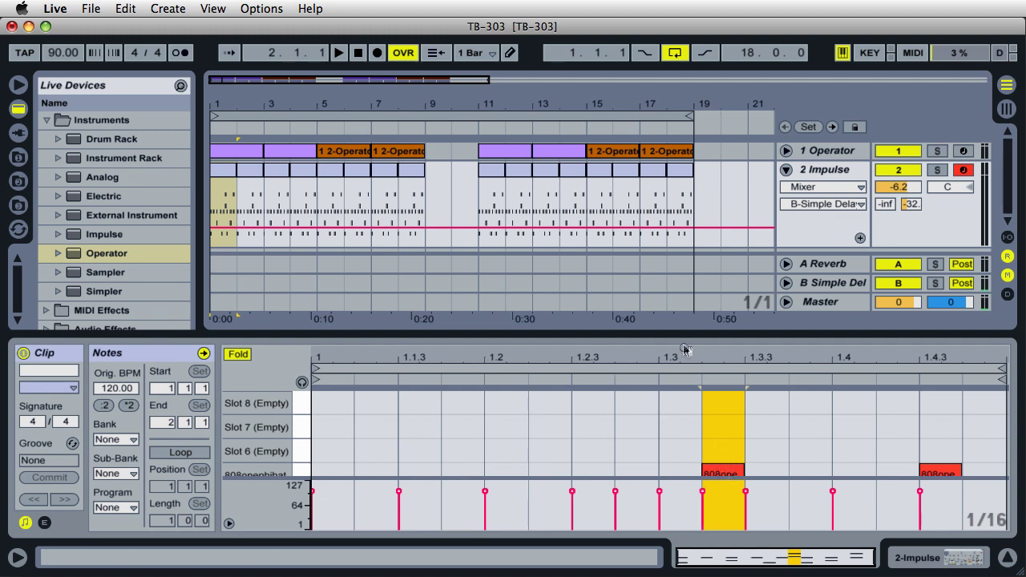
drag(685, 350, 687, 360)
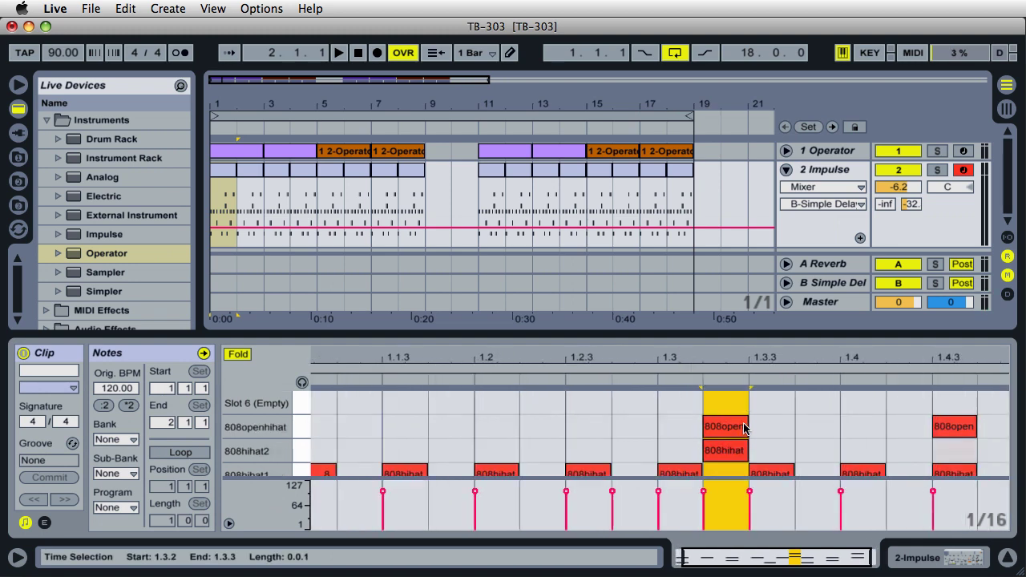
scroll(744, 429, down, 2)
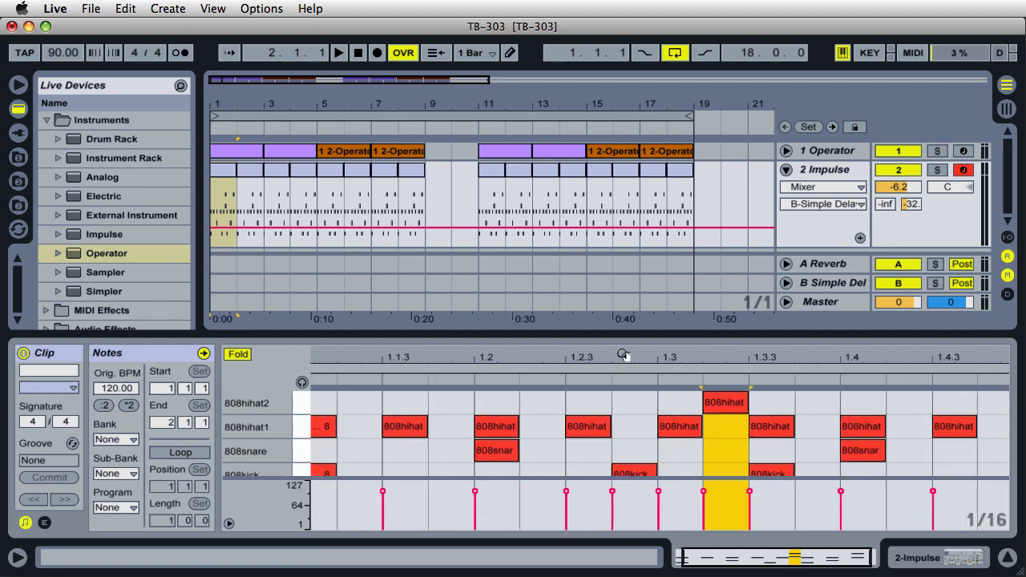
click(834, 152)
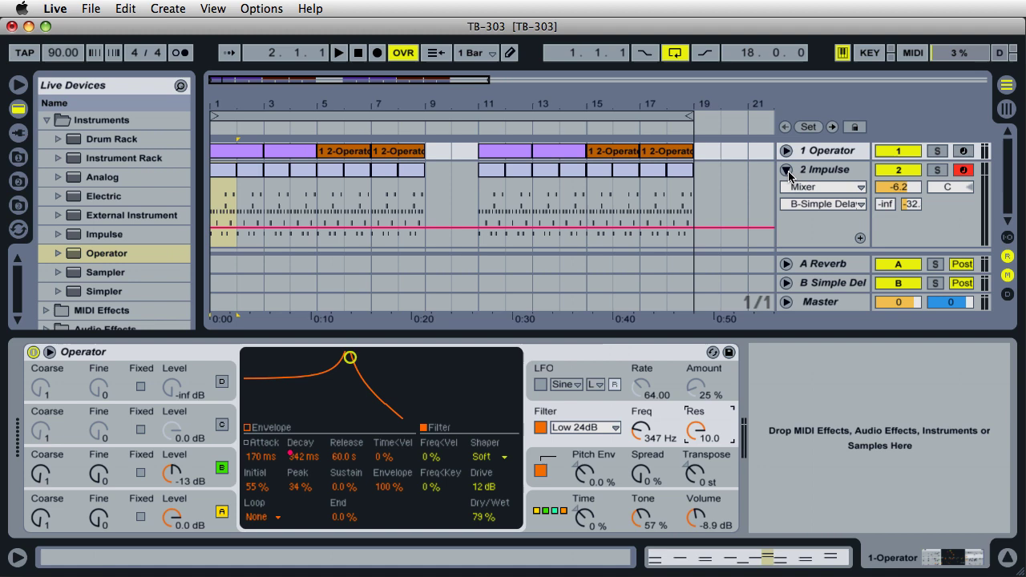
Fold Impulse, insert and arm a new MIDI track, and load Operator onto it.
click(955, 171)
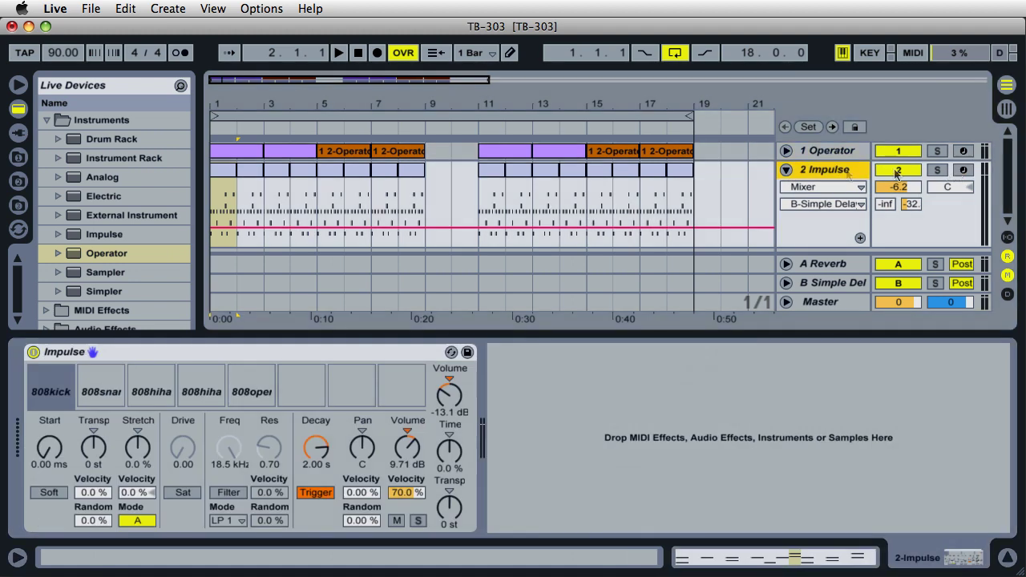
click(786, 171)
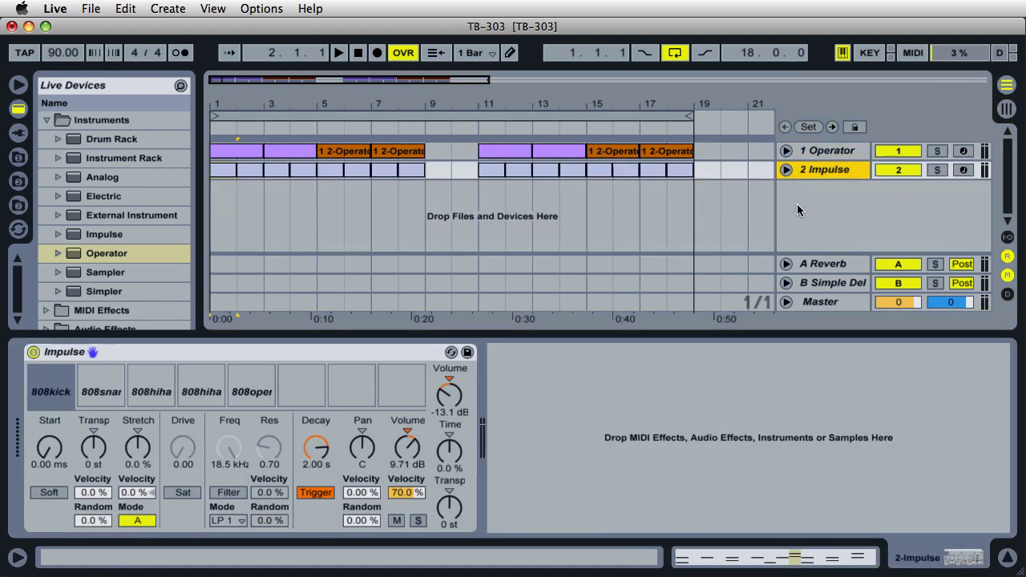
right_click(794, 205)
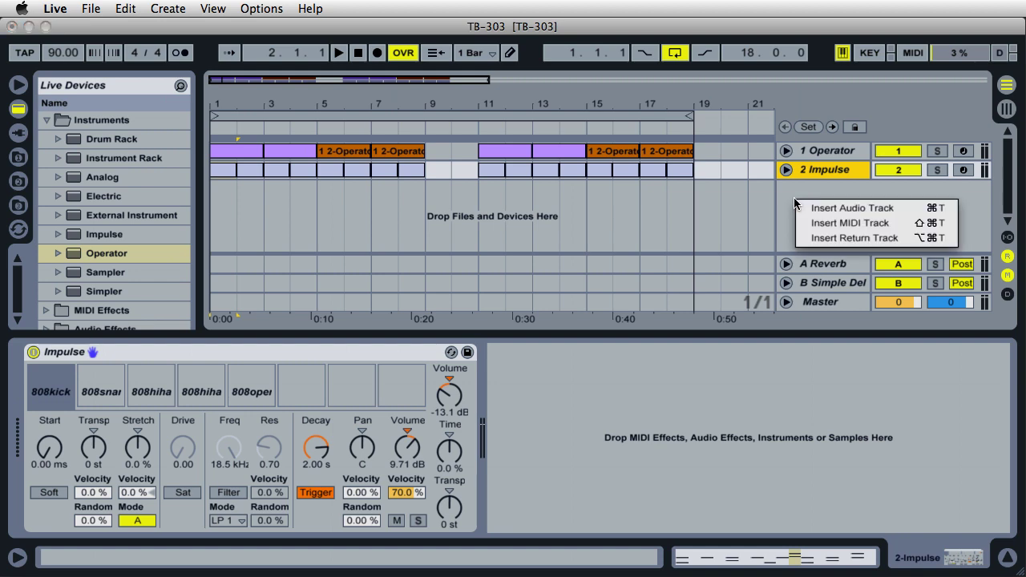
click(818, 223)
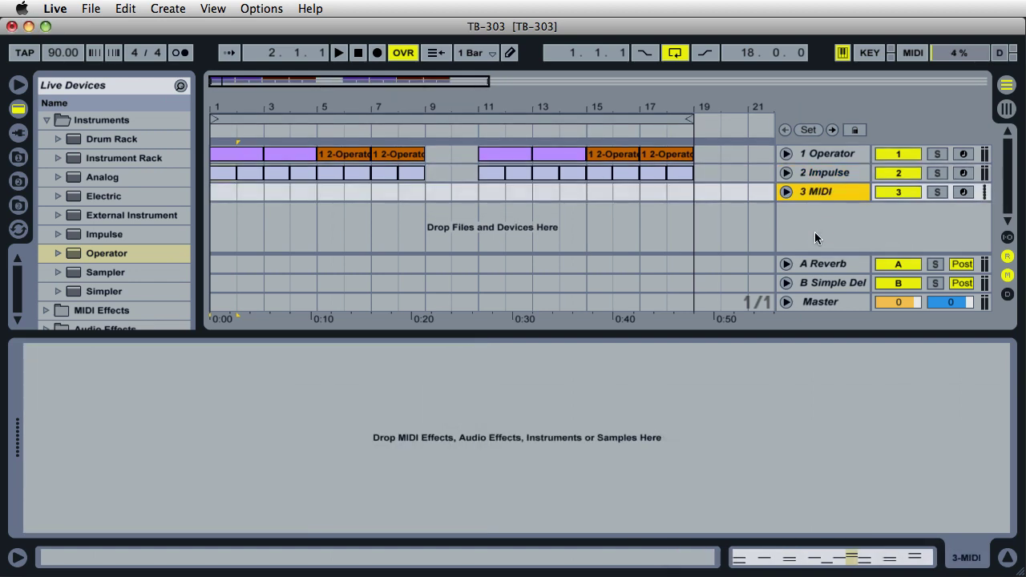
click(786, 194)
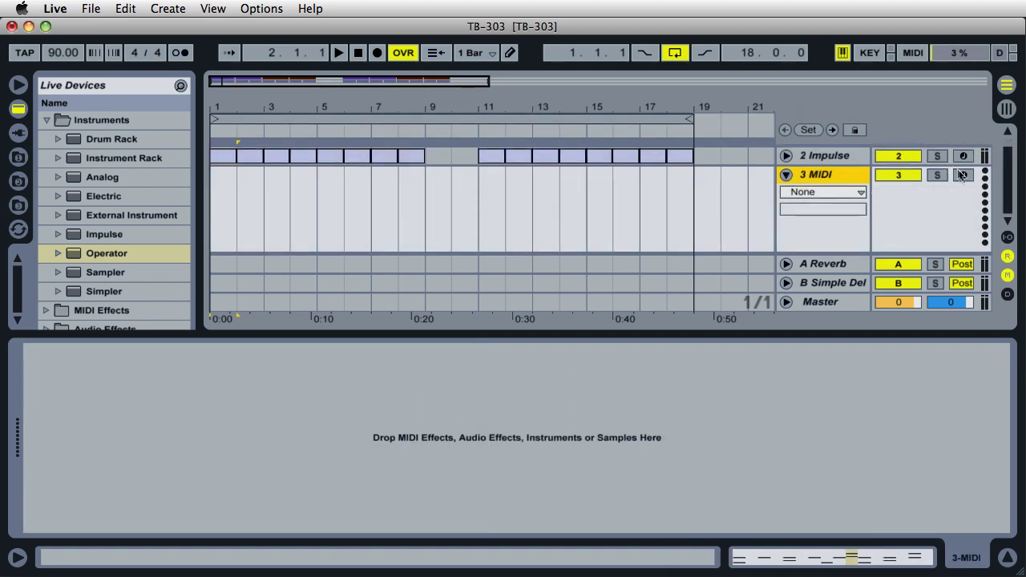
click(963, 176)
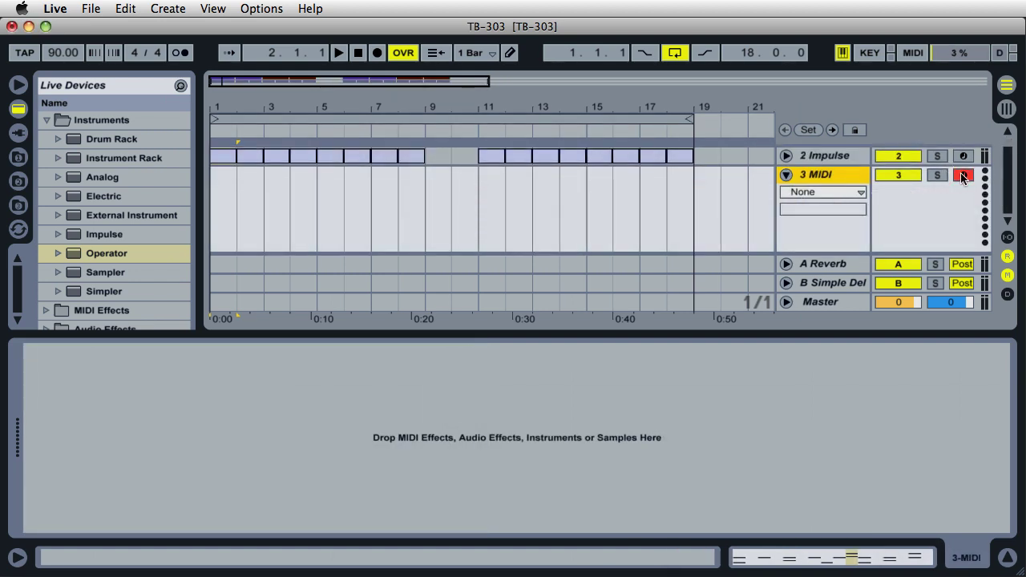
click(44, 125)
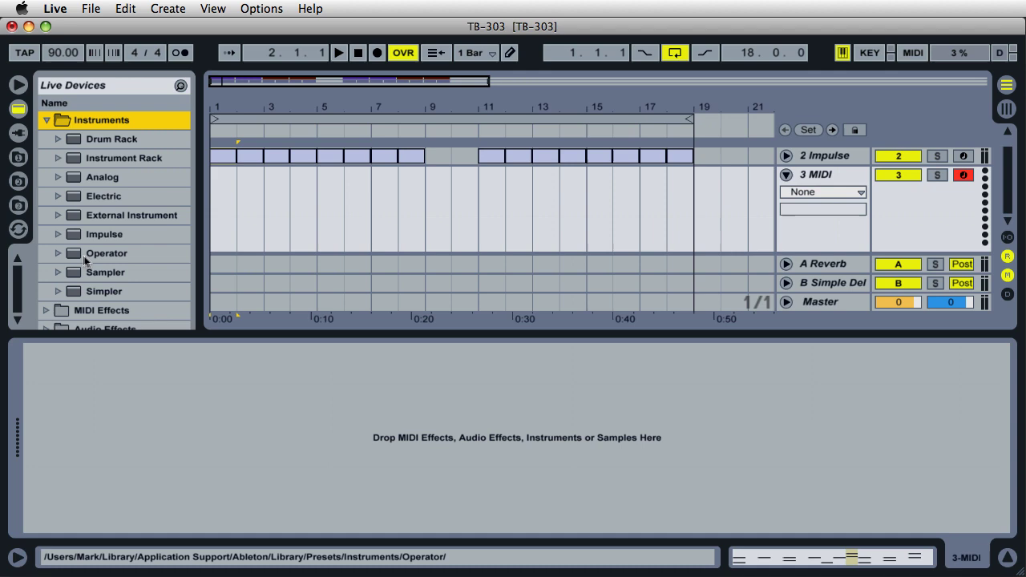
drag(80, 254, 273, 415)
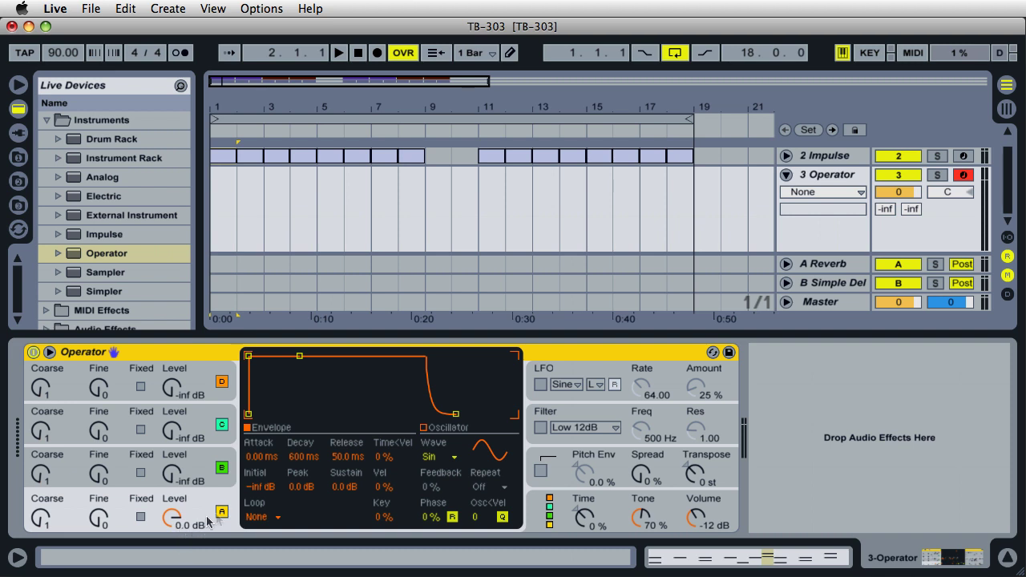
Switch the new Operator's oscillator wave to SwD.
click(447, 457)
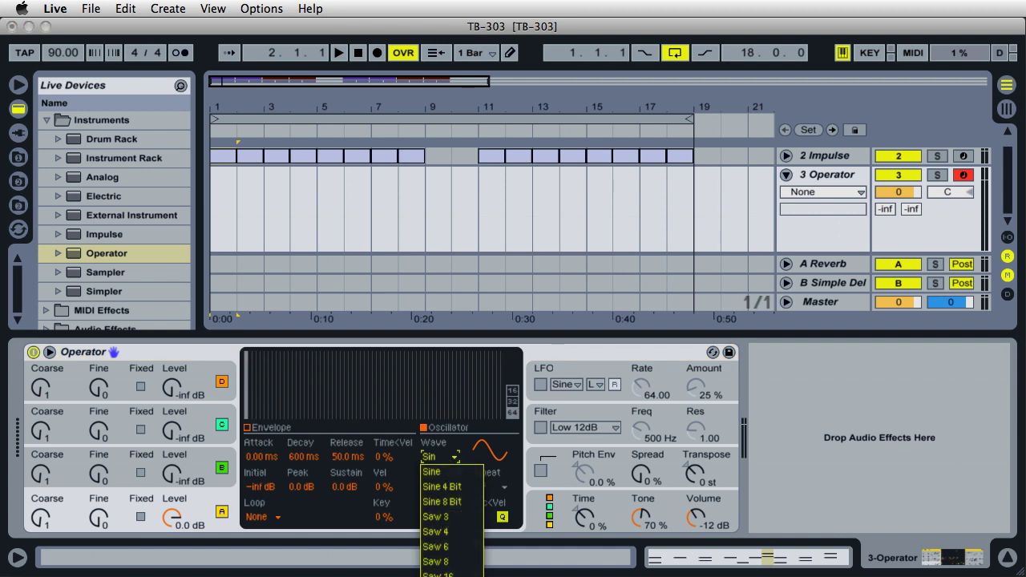
key(Return)
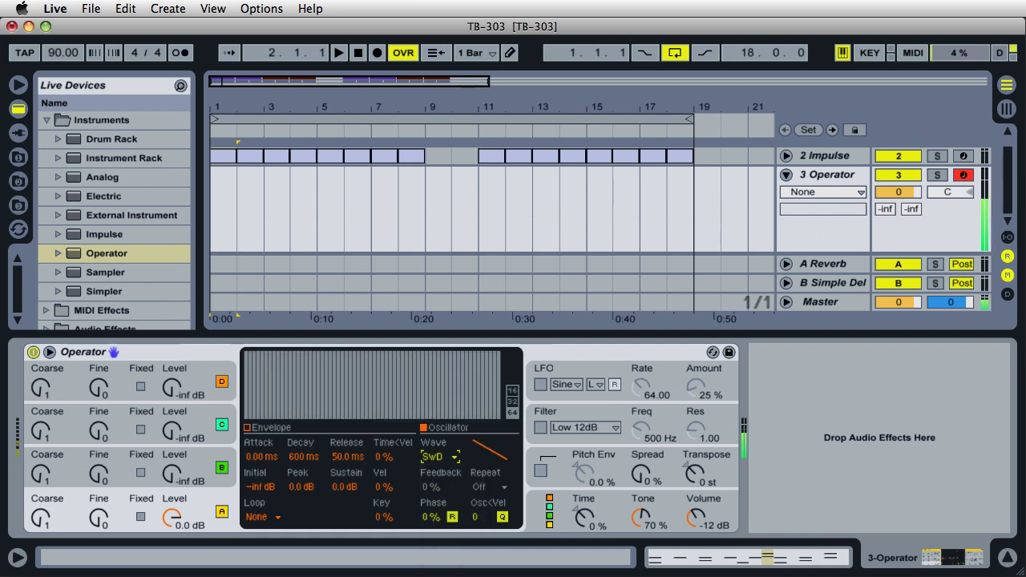
click(278, 426)
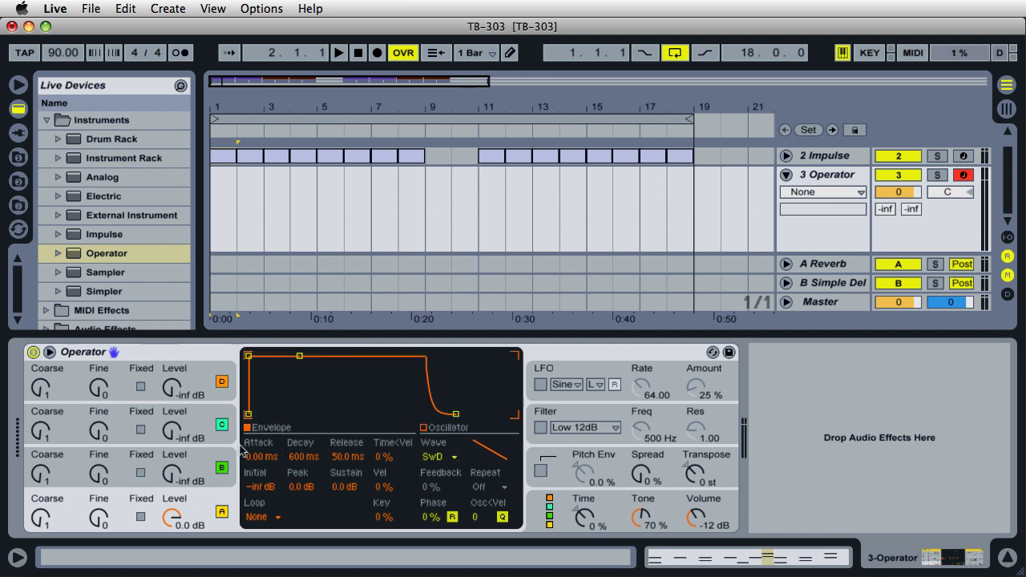
Set the oscillator envelope to 17 ms decay, 1 ms release, -4.1 dB sustain, and audition a note.
click(307, 457)
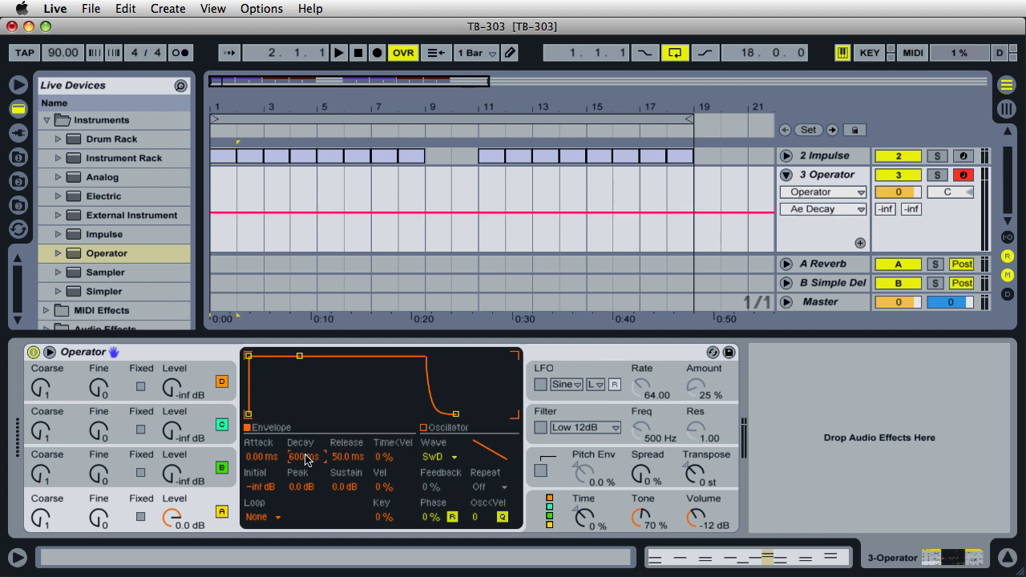
text(17)
key(Return)
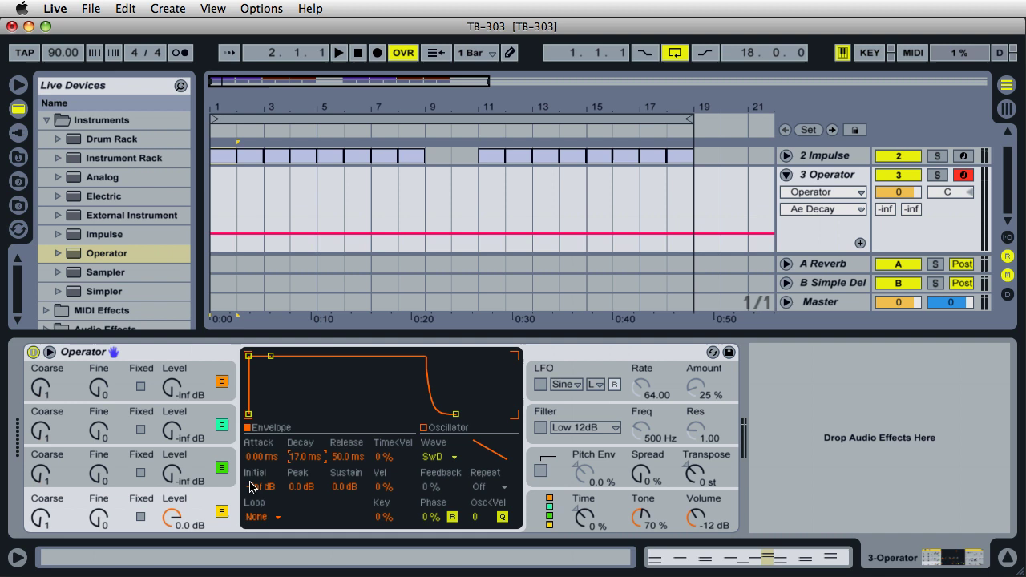
click(349, 457)
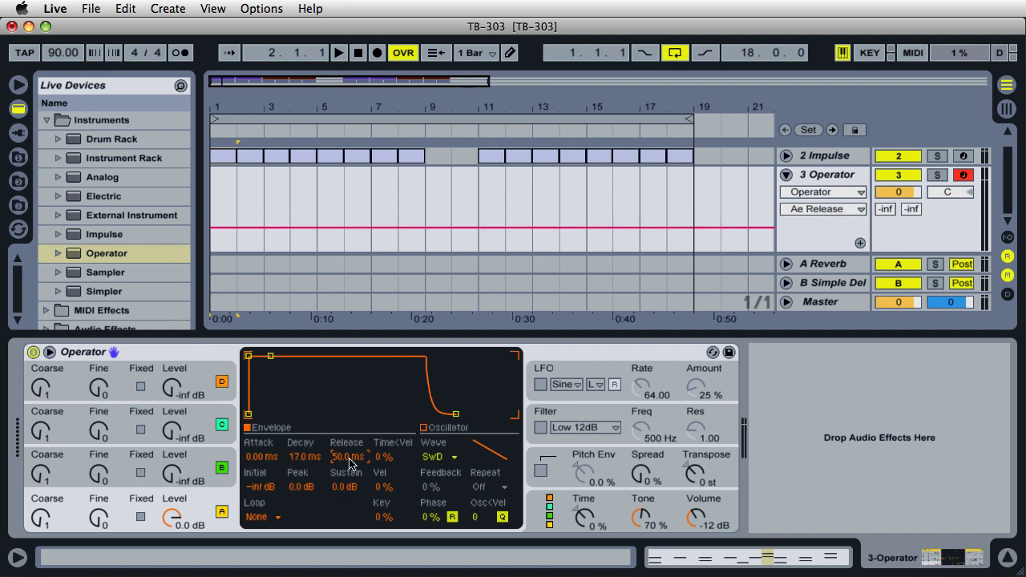
text(1)
key(Return)
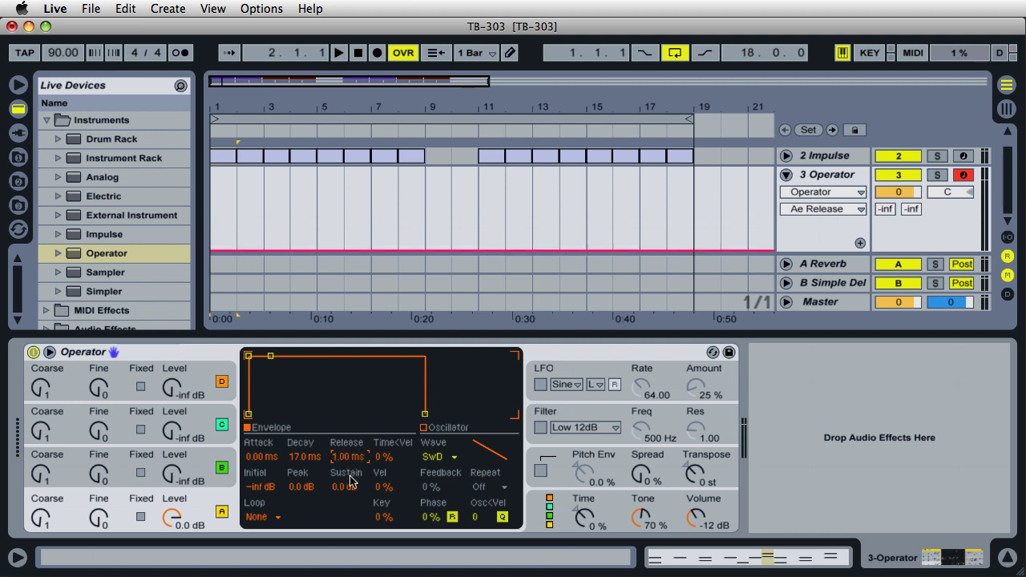
click(349, 491)
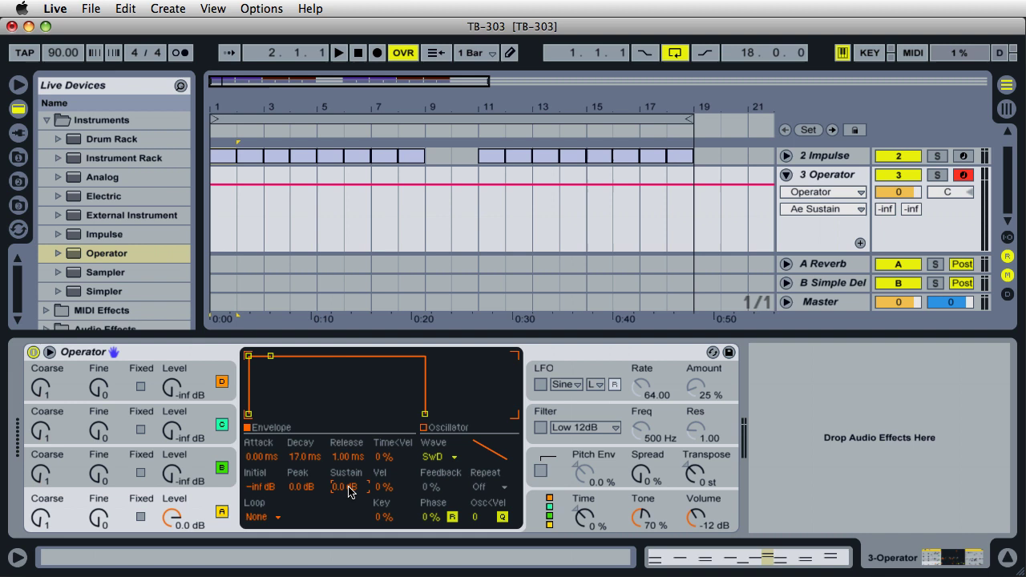
text(-4.1)
key(Return)
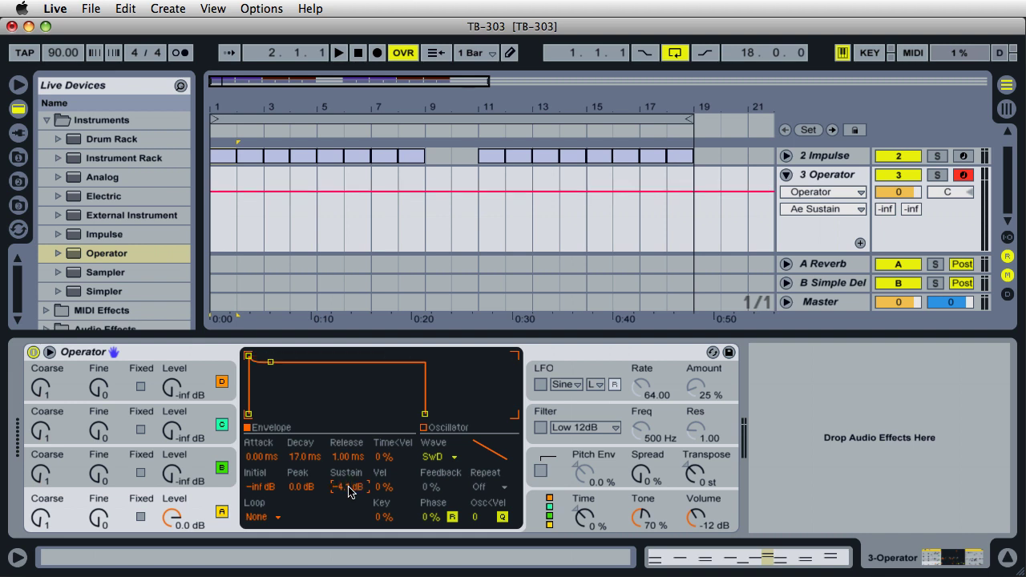
key(a)
Enable the filter, choose Low 24dB, and nudge Freq to 577 Hz at resonance 1.00.
click(565, 416)
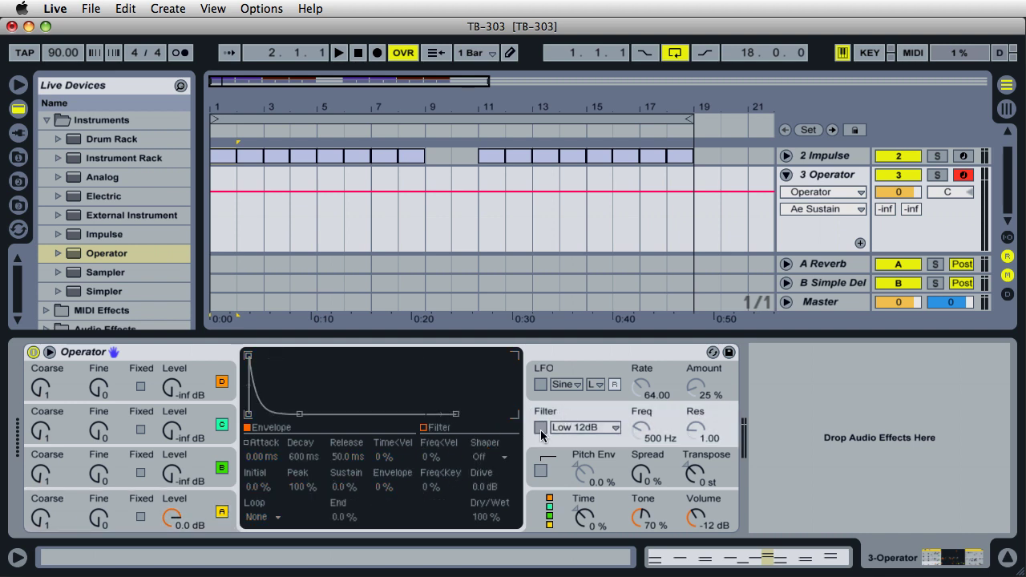
click(540, 430)
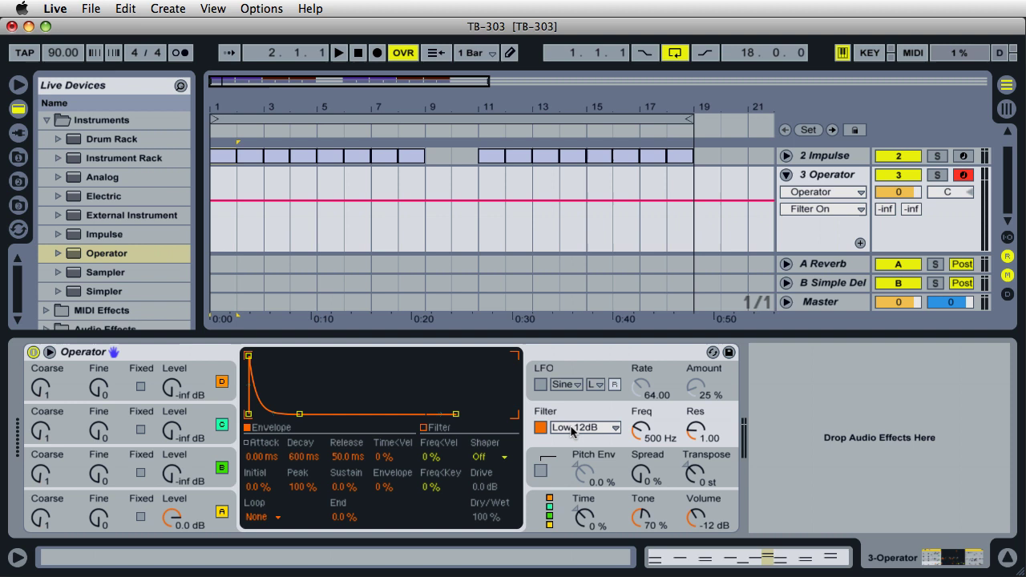
click(597, 428)
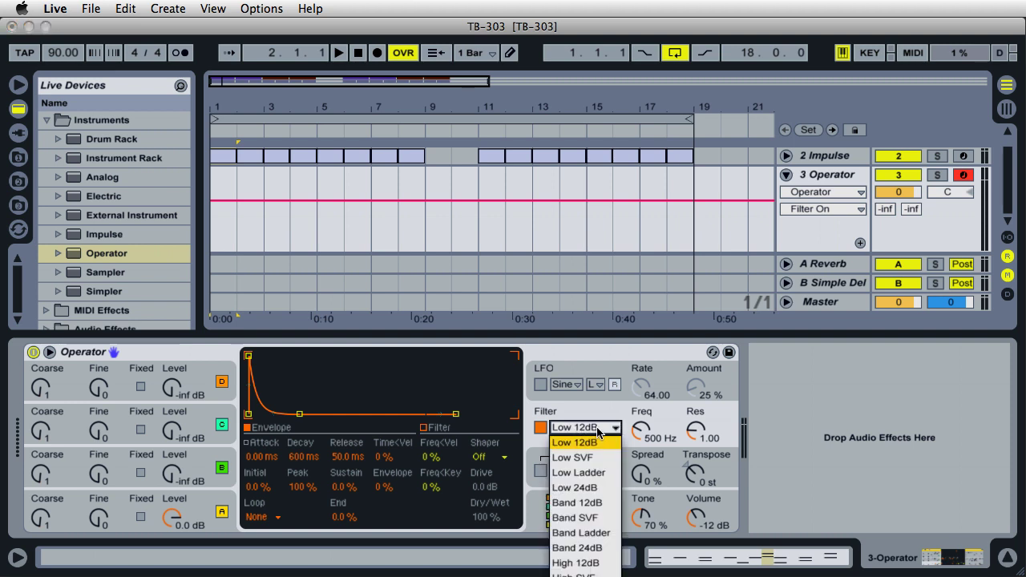
click(591, 488)
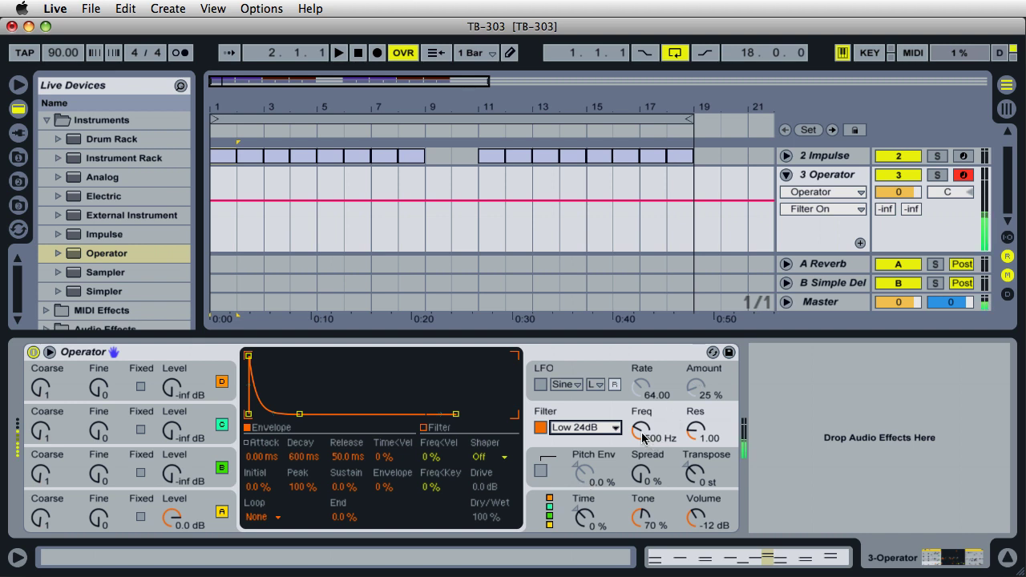
mouse_move(641, 437)
mouse_down()
mouse_move(641, 395)
mouse_move(641, 436)
mouse_up()
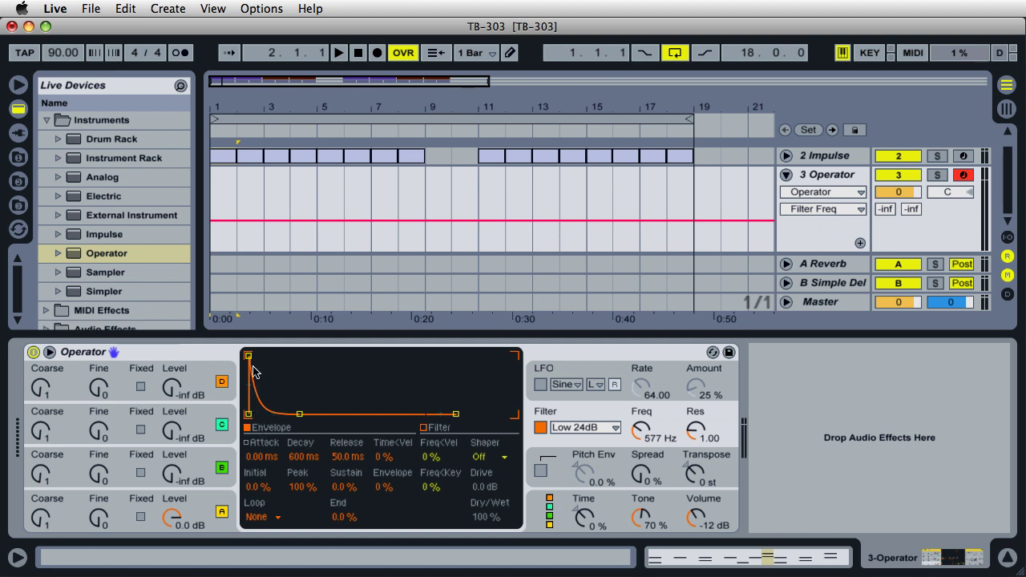
Set the filter envelope attack to 170 ms and decay to 350 ms.
click(262, 460)
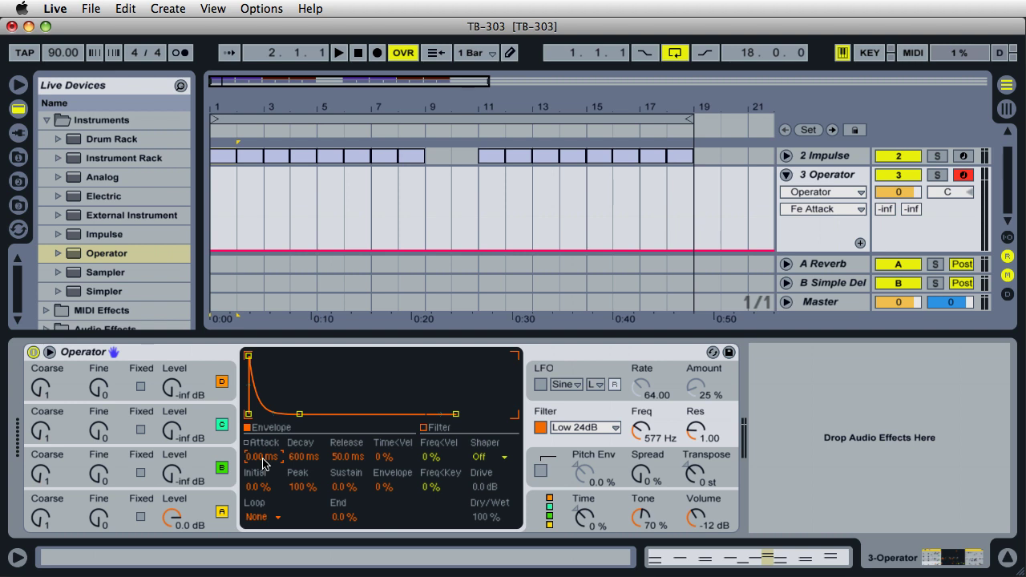
text(170)
key(Return)
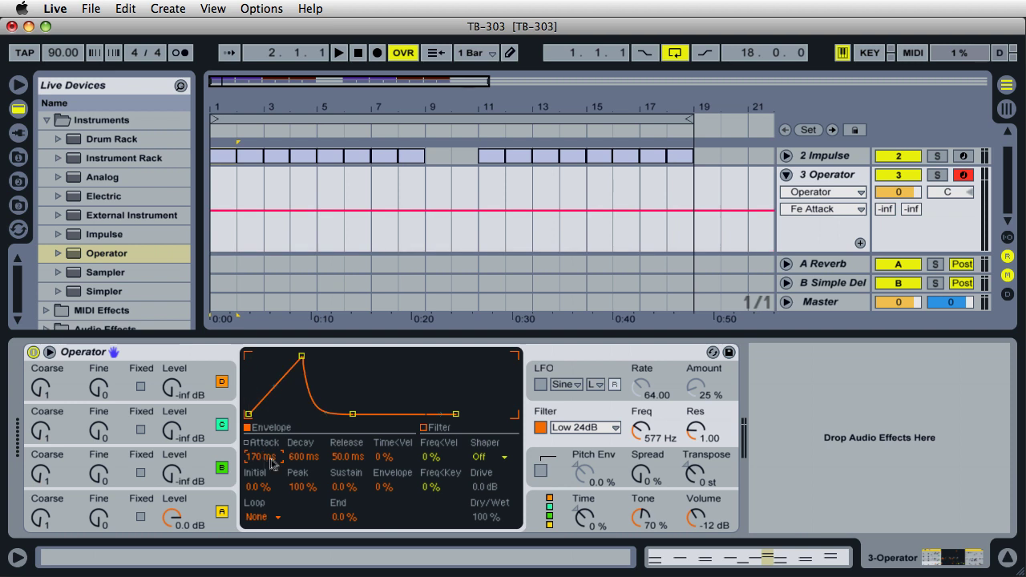
click(298, 459)
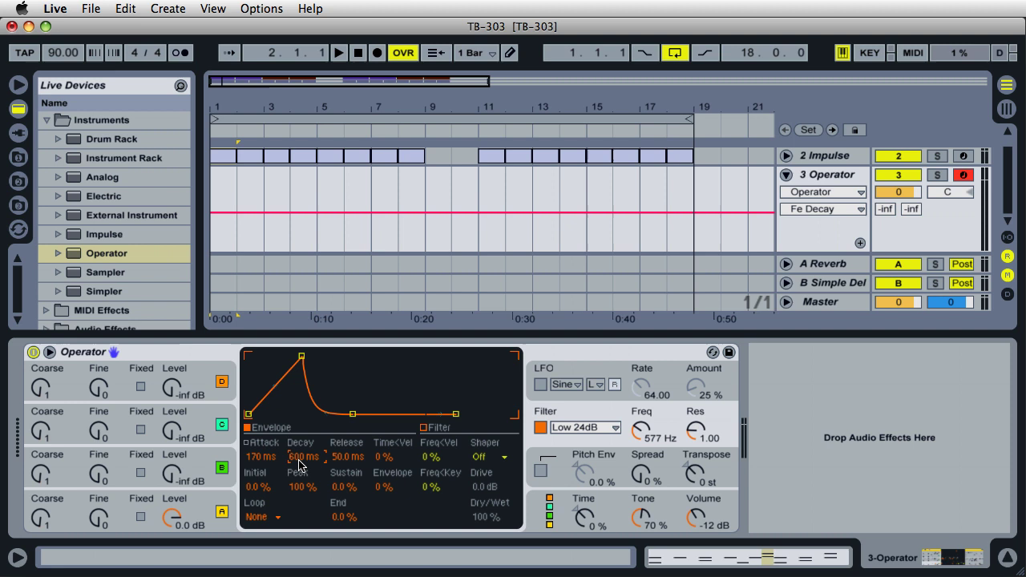
text(350)
key(Return)
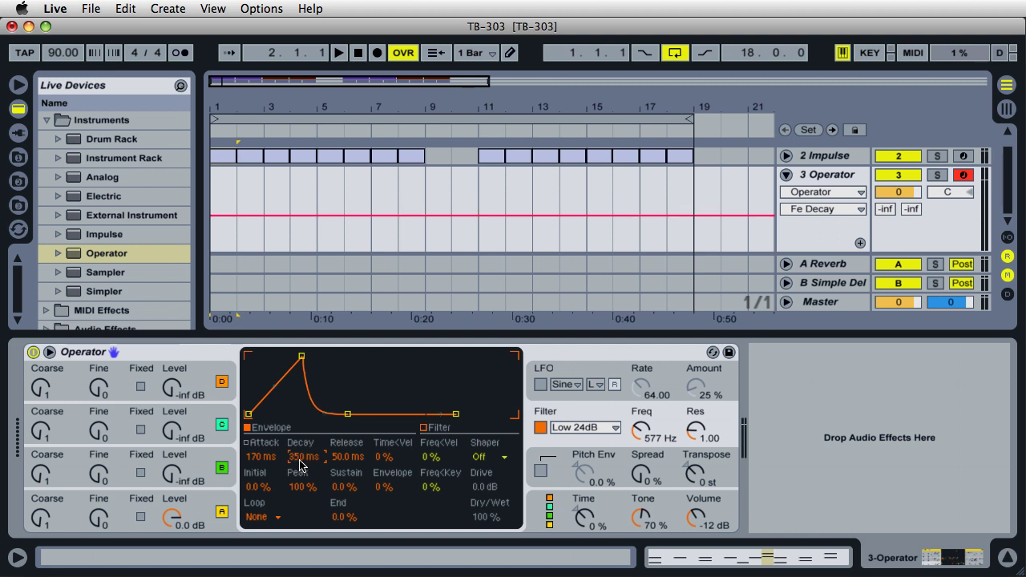
Set the filter envelope peak to 34%, initial to 55% and release to 60 ms.
click(303, 488)
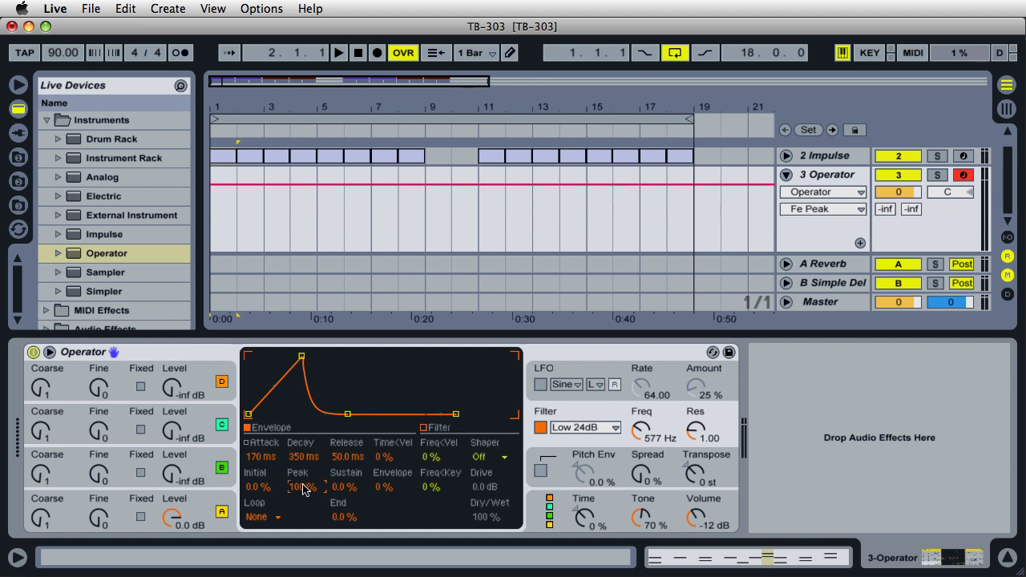
text(34)
key(Return)
click(262, 488)
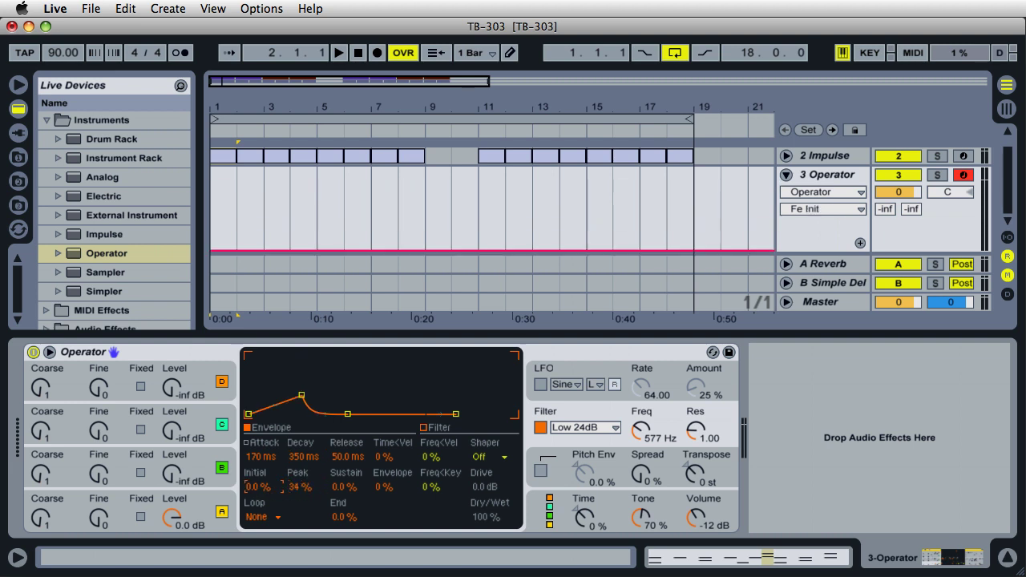
text(55)
key(Return)
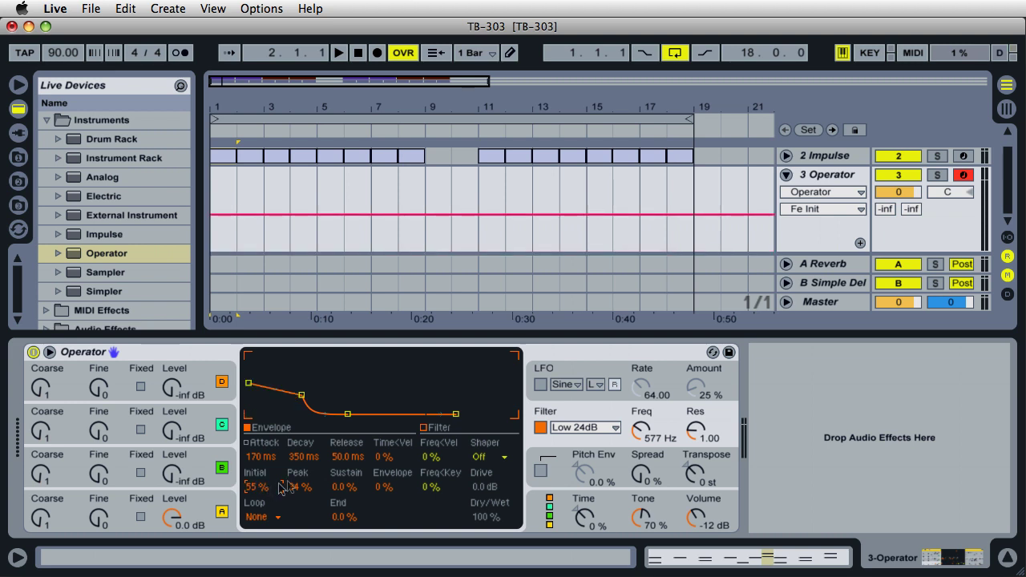
click(346, 457)
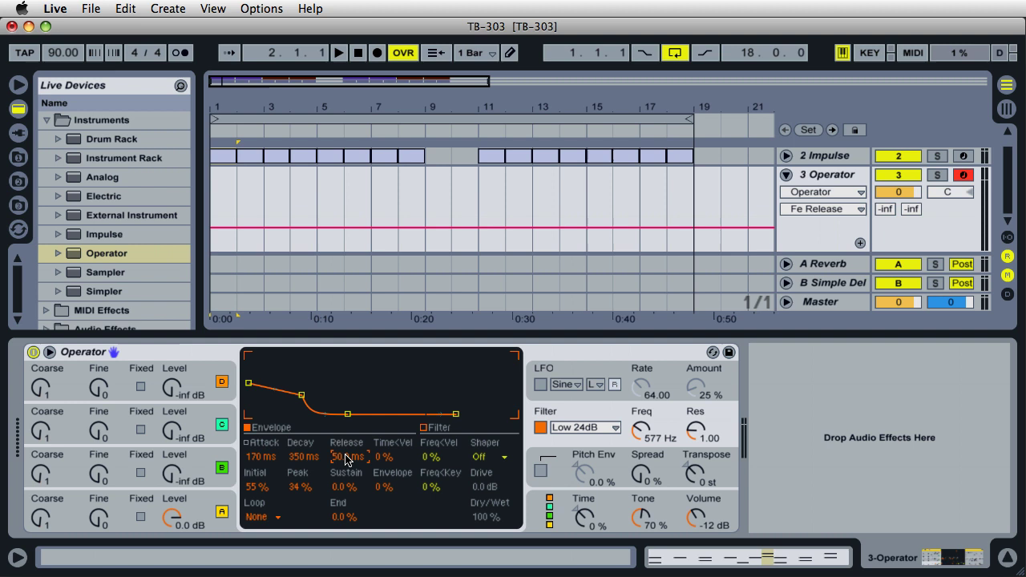
text(60)
key(Return)
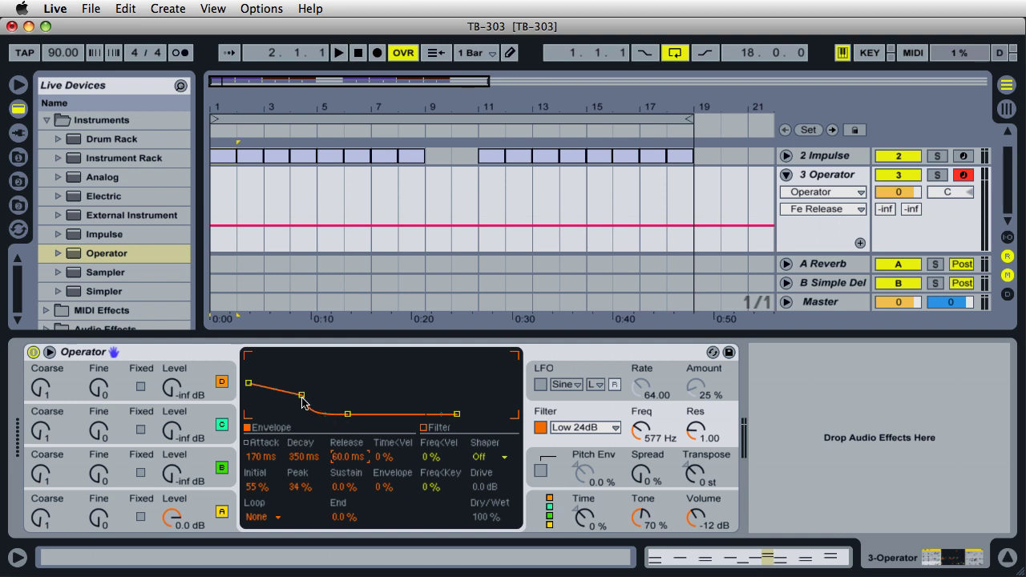
Bend the filter envelope's decay curve to a 16% D.Slope.
mouse_move(326, 412)
mouse_down()
mouse_move(326, 384)
mouse_move(325, 406)
mouse_up()
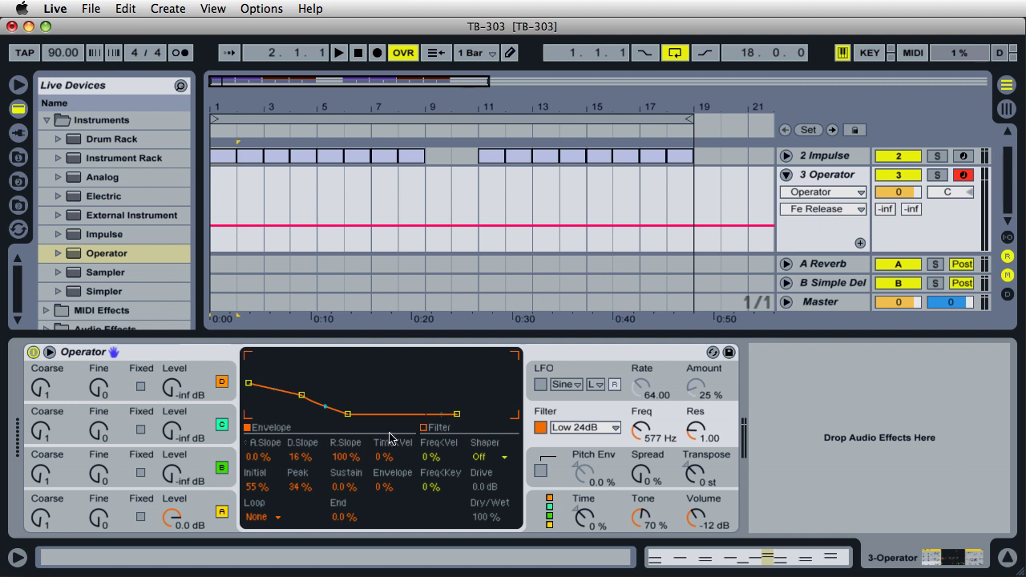
Enter a 100% filter envelope amount so it drives the 577 Hz cutoff.
click(387, 489)
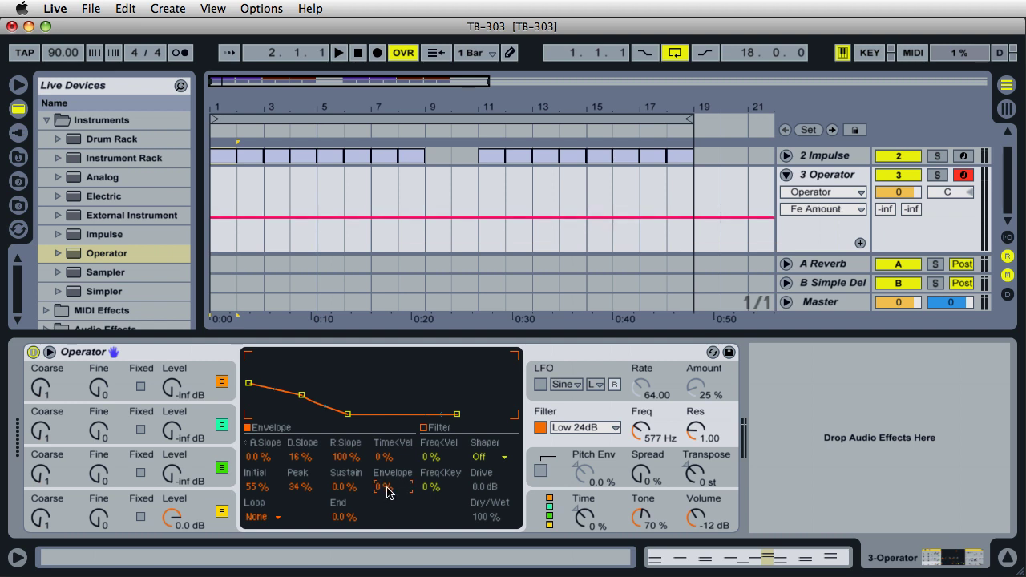
text(100)
key(Return)
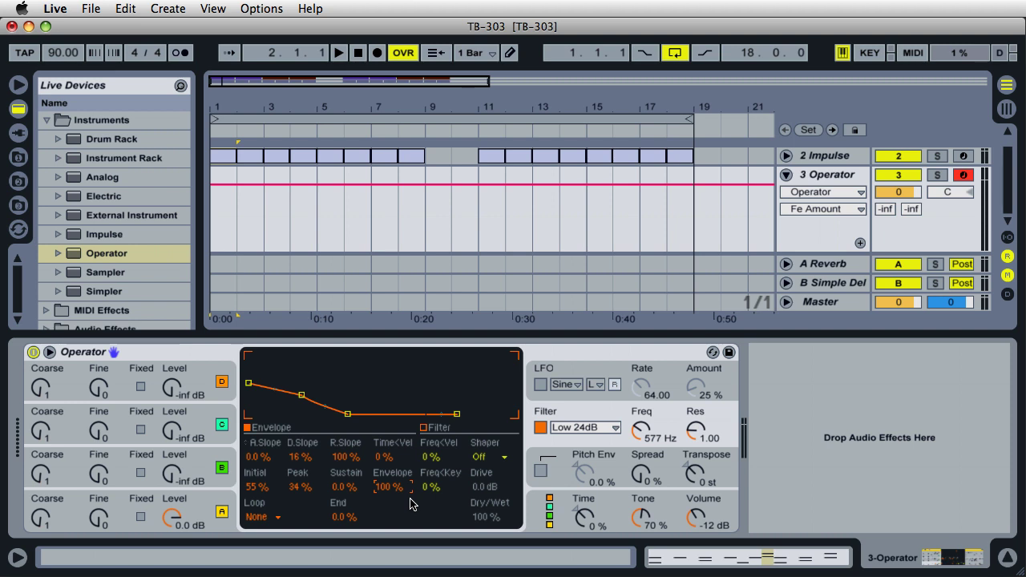
Switch the shaper type to Soft and give it 12 dB of drive.
click(492, 457)
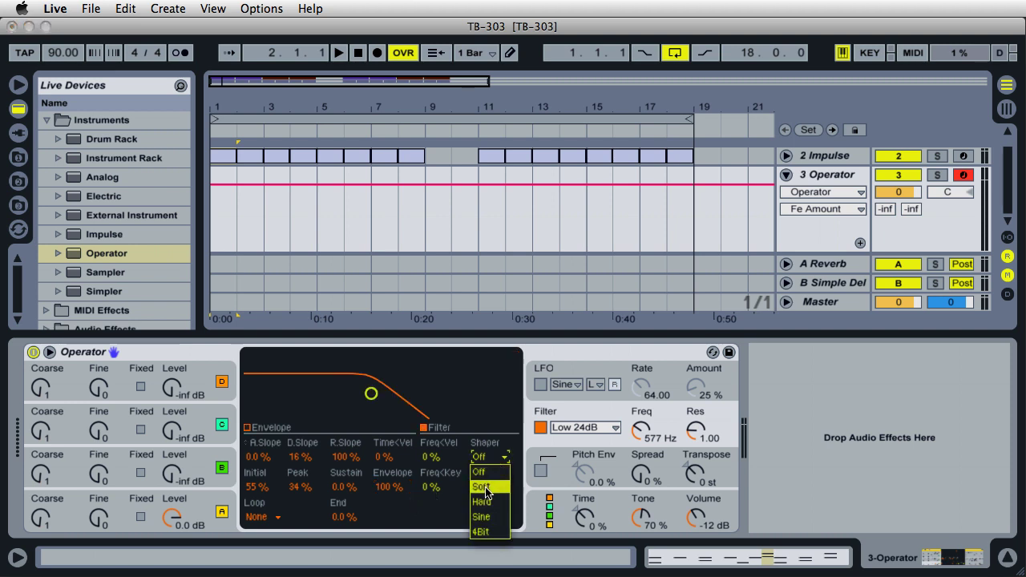
click(486, 489)
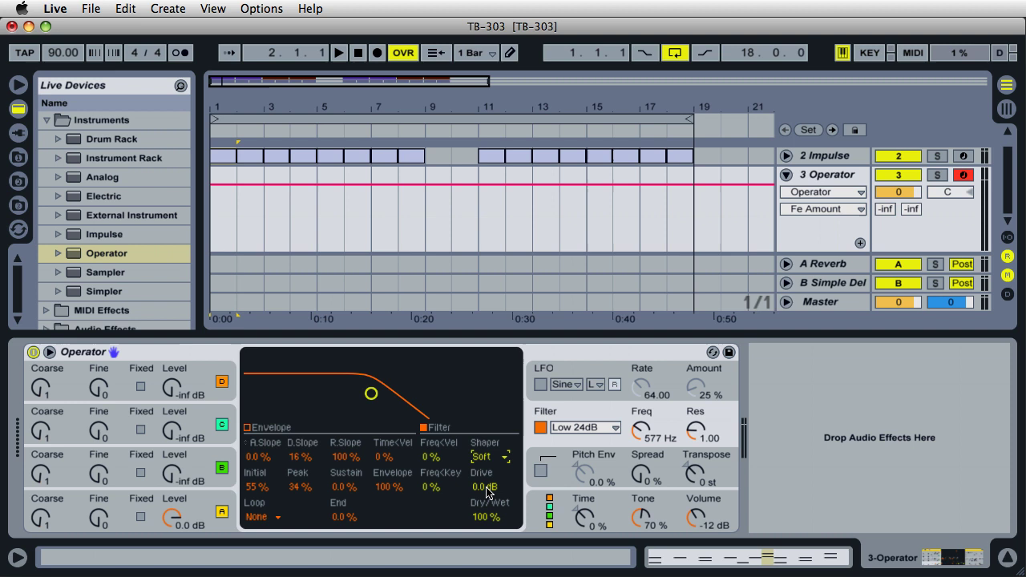
click(485, 489)
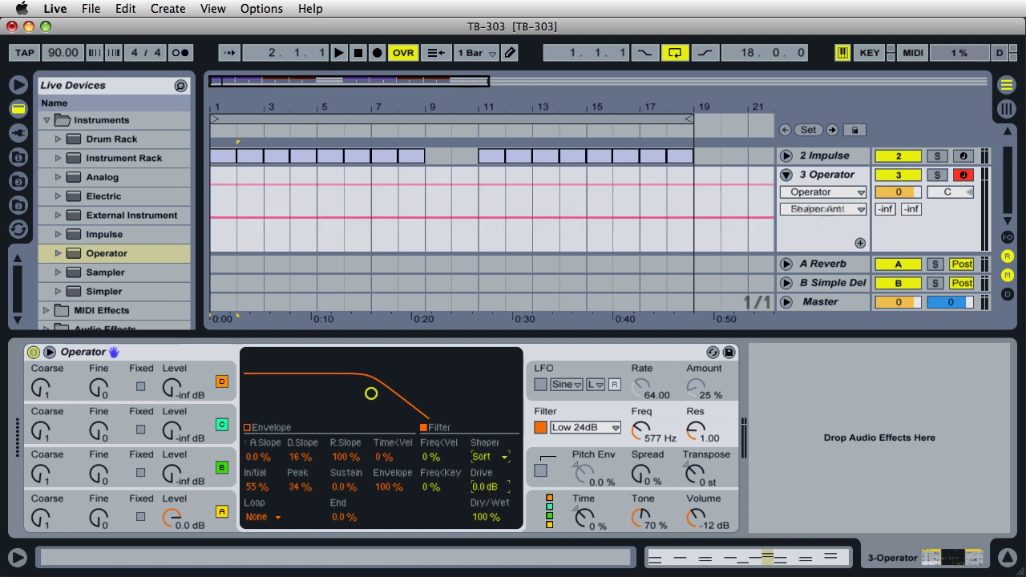
text(12)
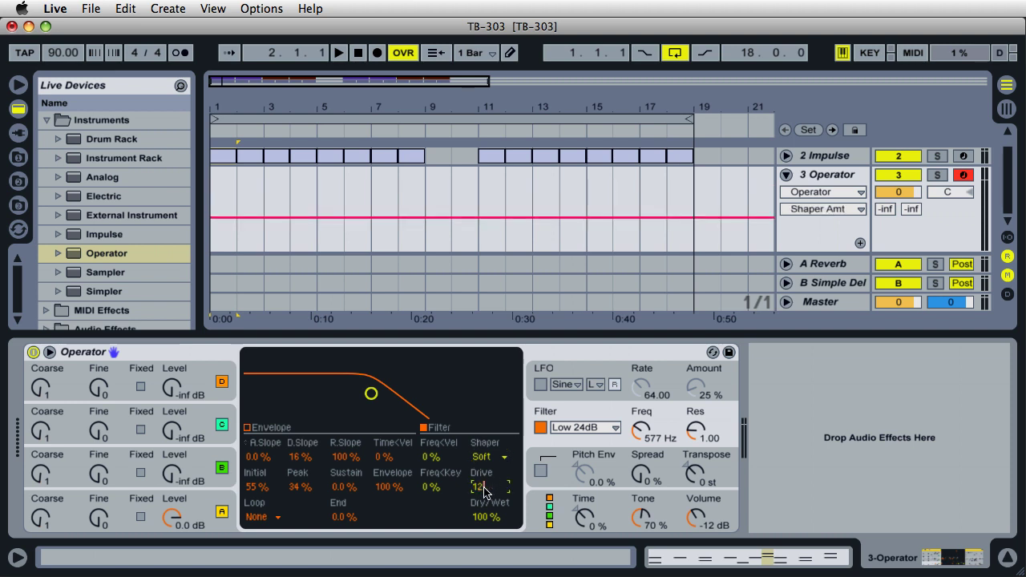
key(Return)
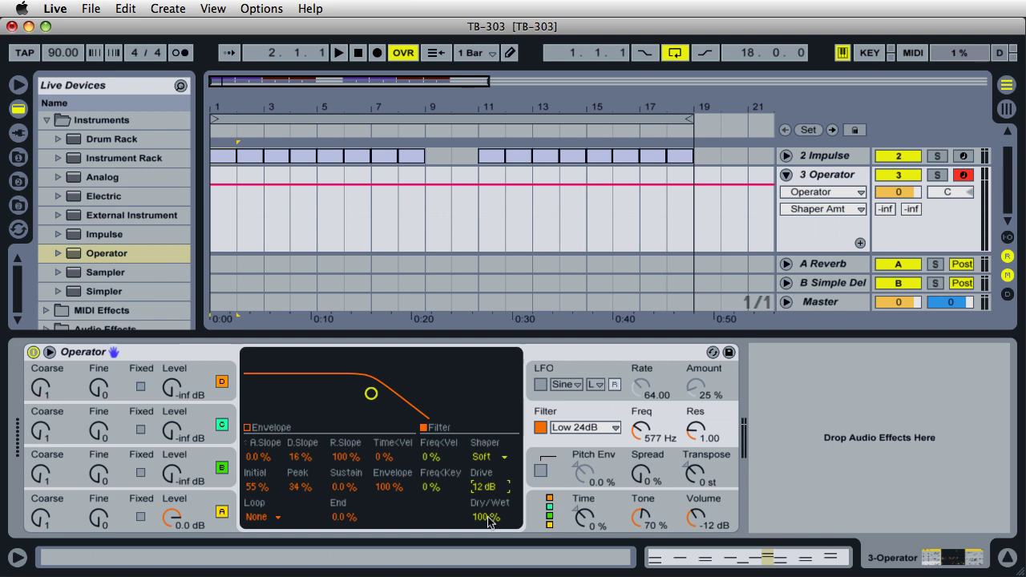
Blend the shaper in at 60% dry/wet.
drag(488, 517, 487, 533)
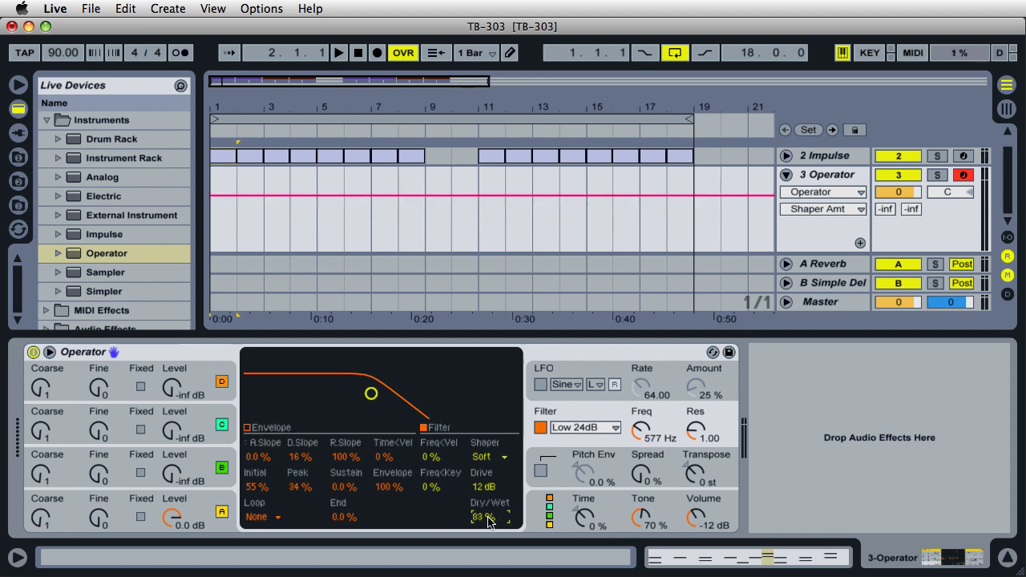
text(60)
key(Return)
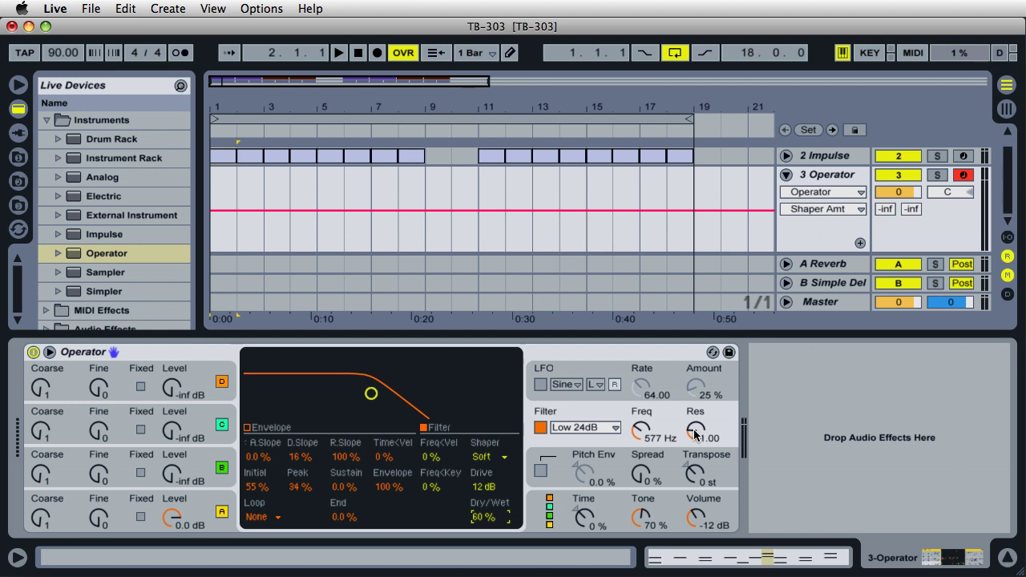
Adjust the filter Res and Freq knobs until resonance reads 9.21 and cutoff 243 Hz.
drag(694, 434, 694, 405)
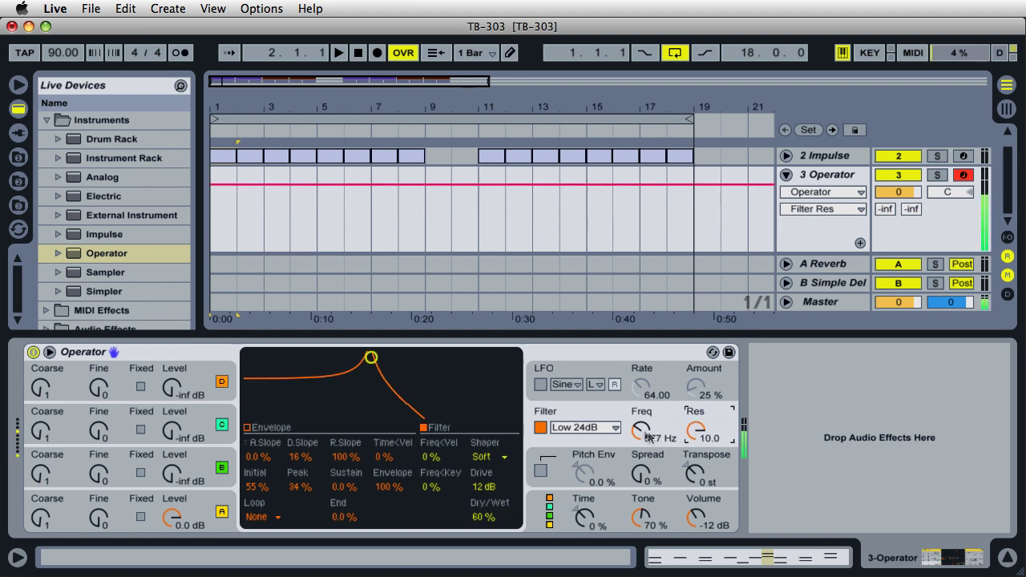
drag(698, 435, 641, 457)
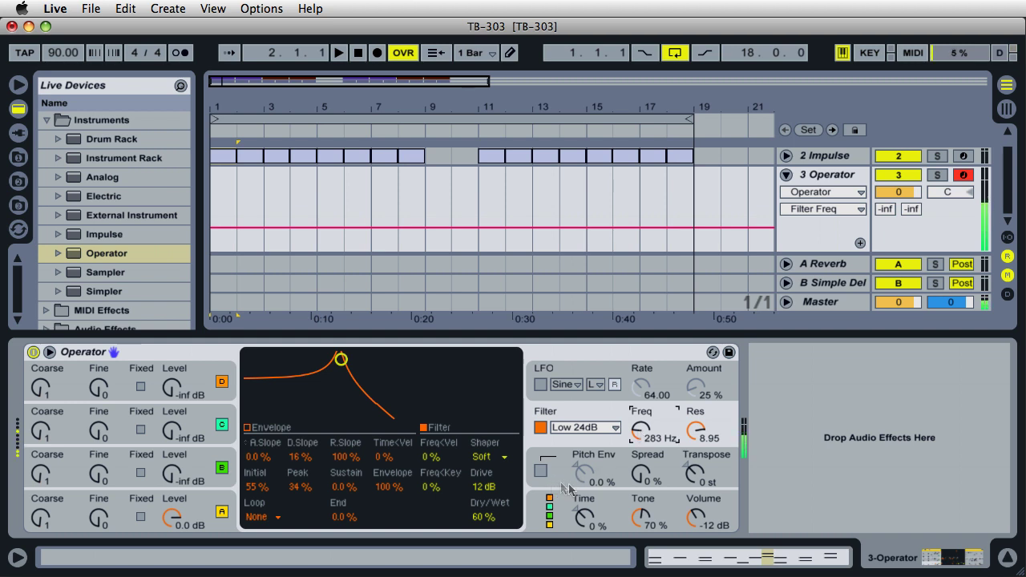
drag(656, 437, 709, 440)
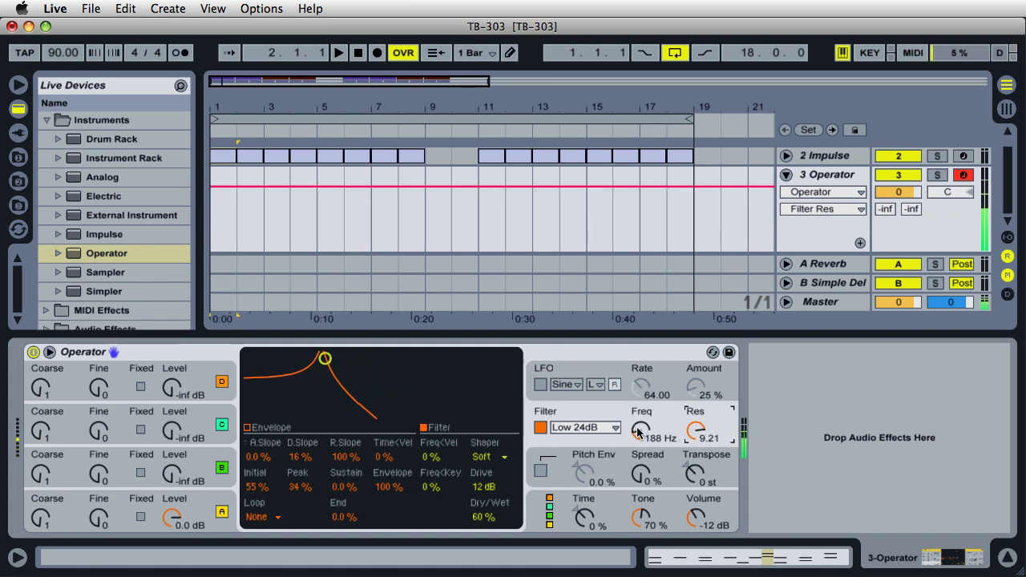
mouse_move(638, 432)
mouse_down()
mouse_move(639, 406)
mouse_move(638, 433)
mouse_up()
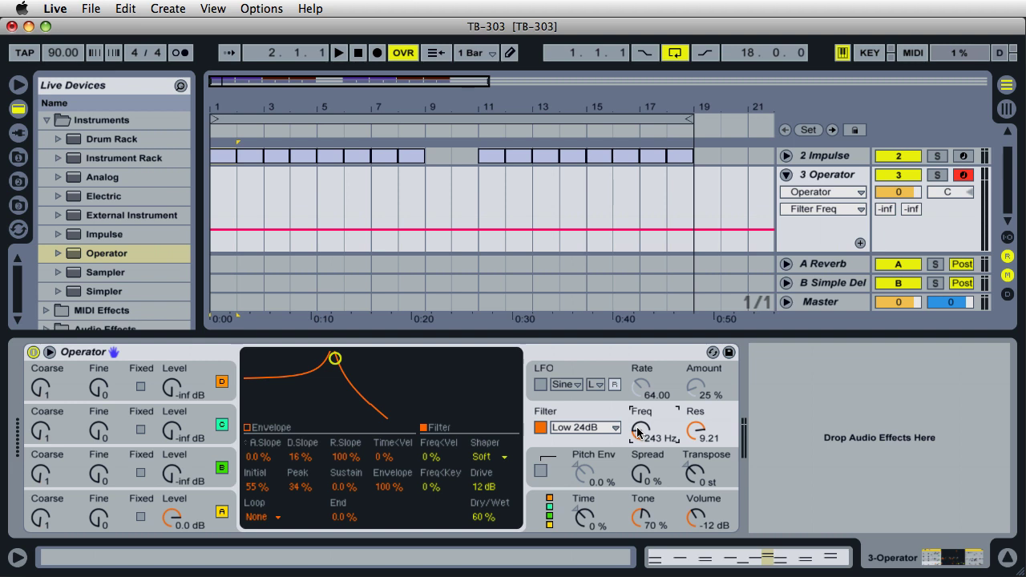
Enable Glide in the Pitch Env section with a 1.51 s glide time, then audition a note.
click(597, 460)
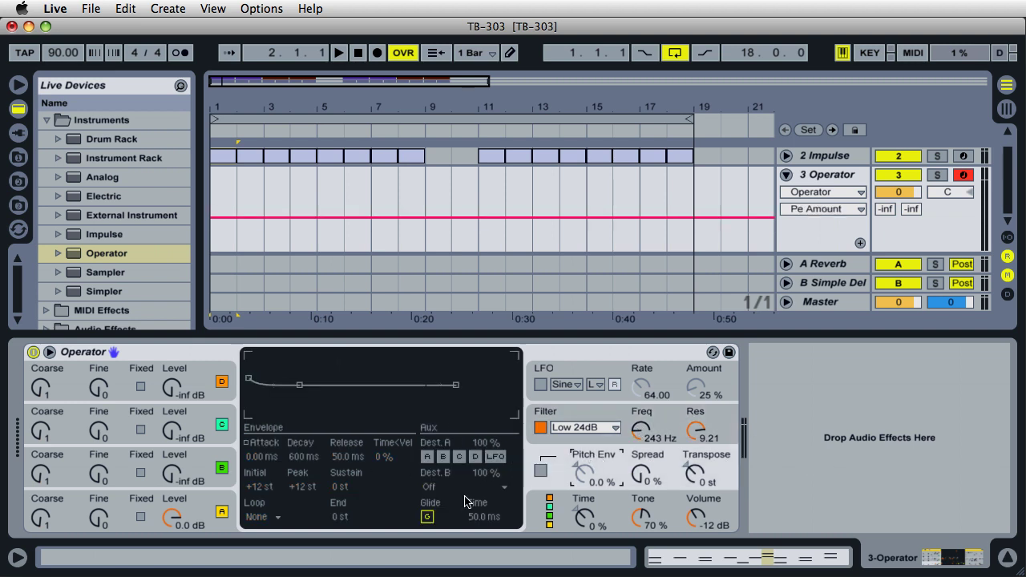
click(431, 519)
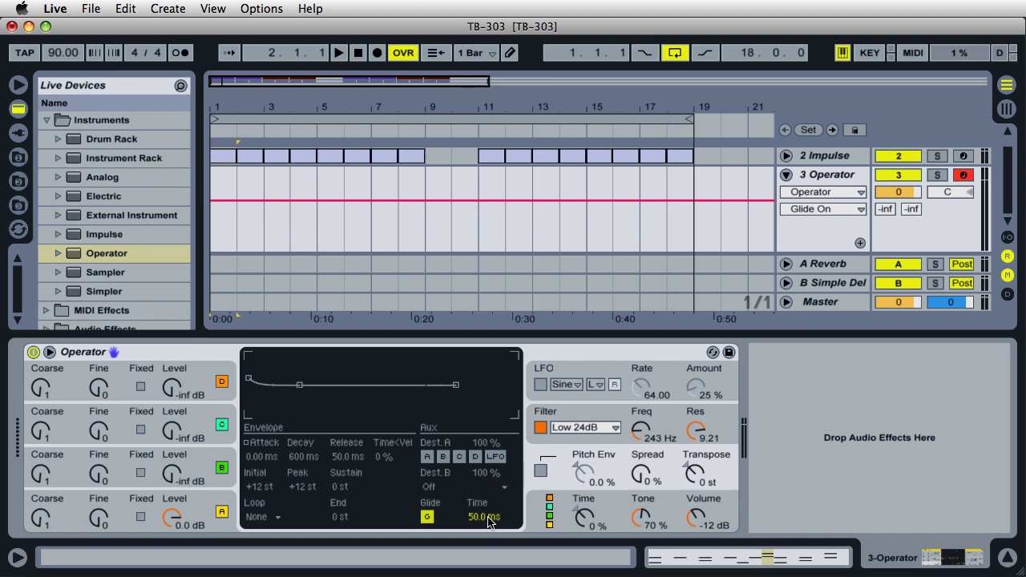
drag(488, 521, 489, 454)
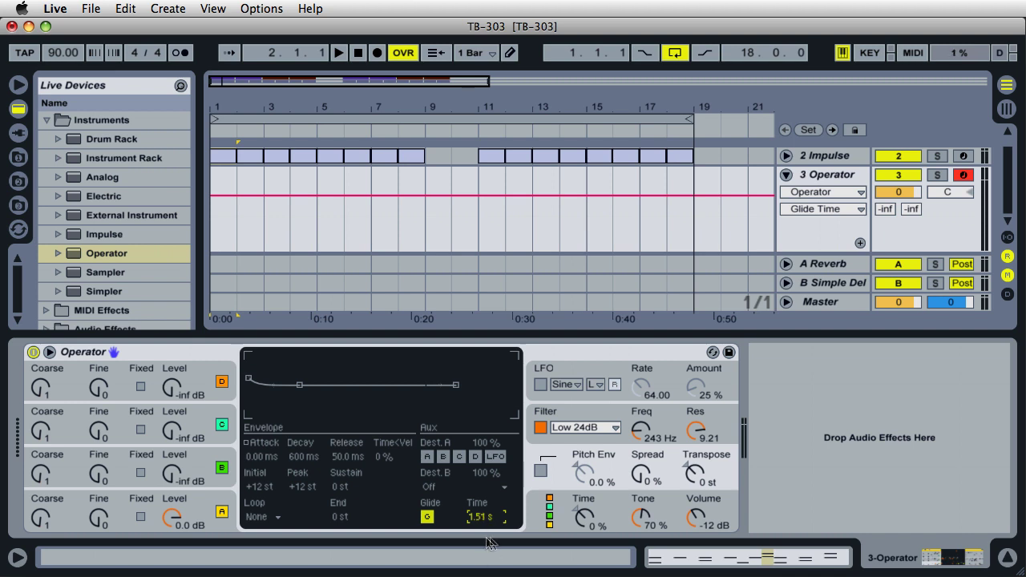
key(a)
Limit Operator to a single voice on the global page.
click(606, 507)
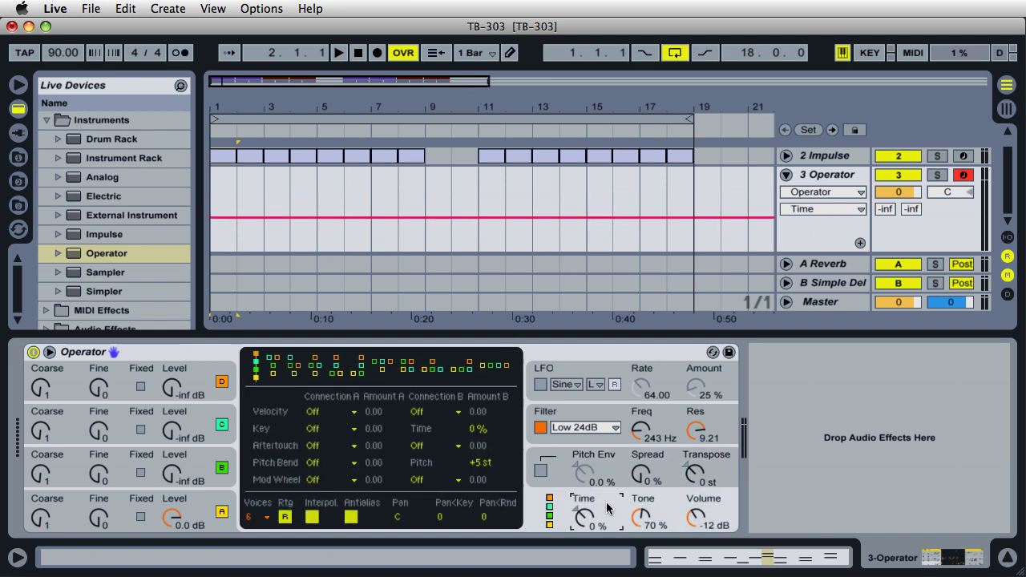
click(267, 519)
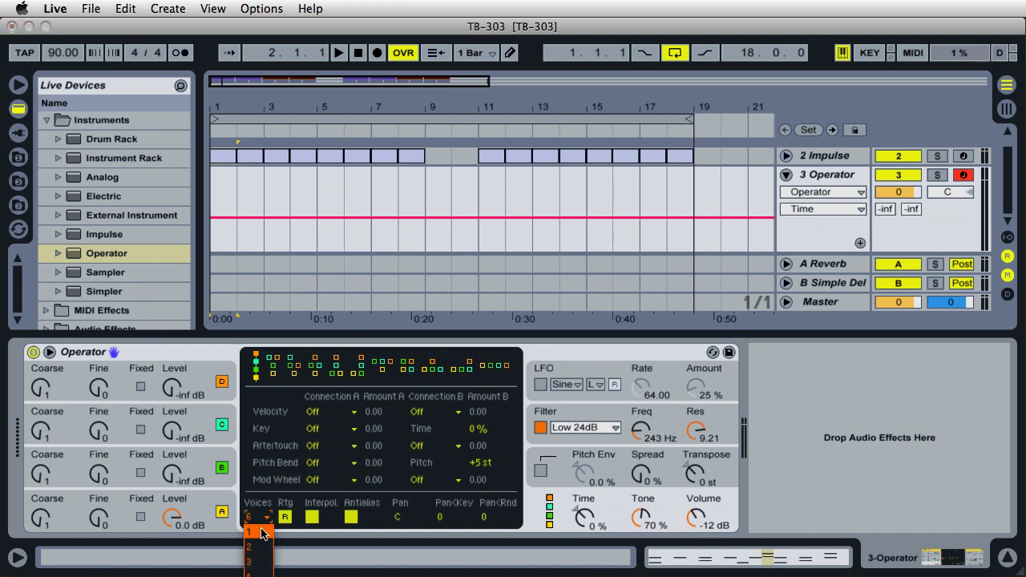
click(264, 531)
Reset the glide time from 1.51 s back to 50.0 ms.
click(593, 457)
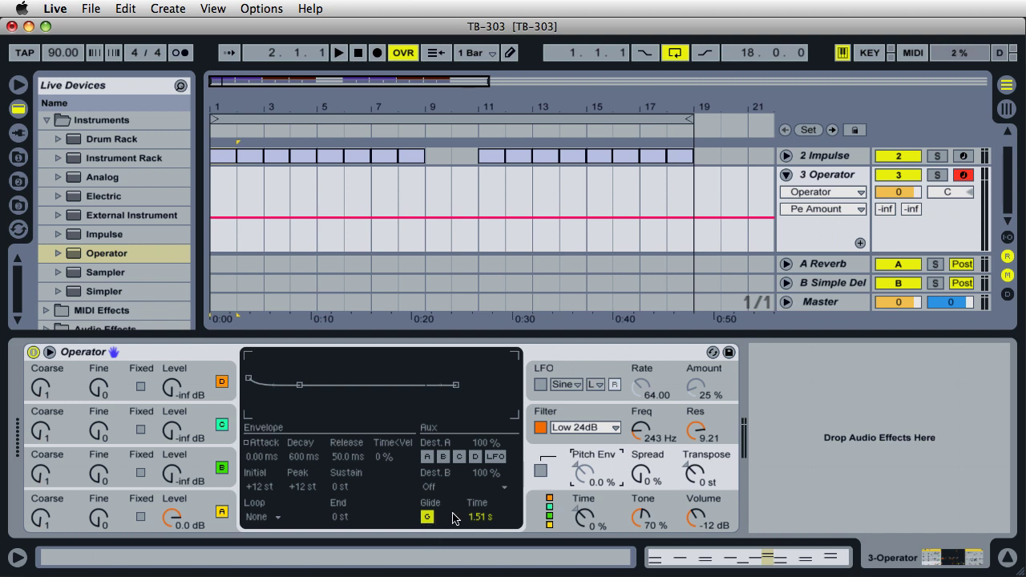
click(482, 518)
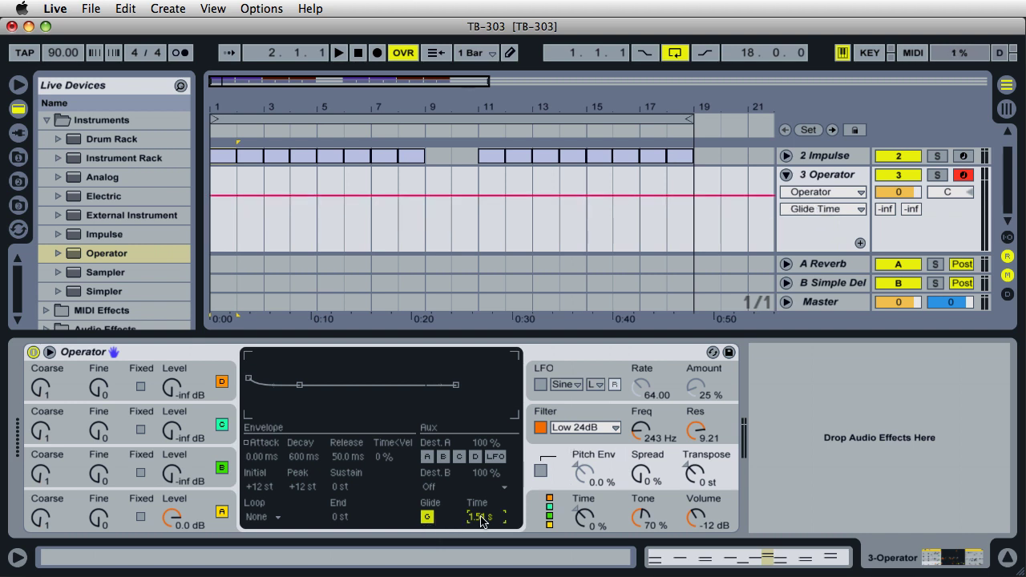
key(Delete)
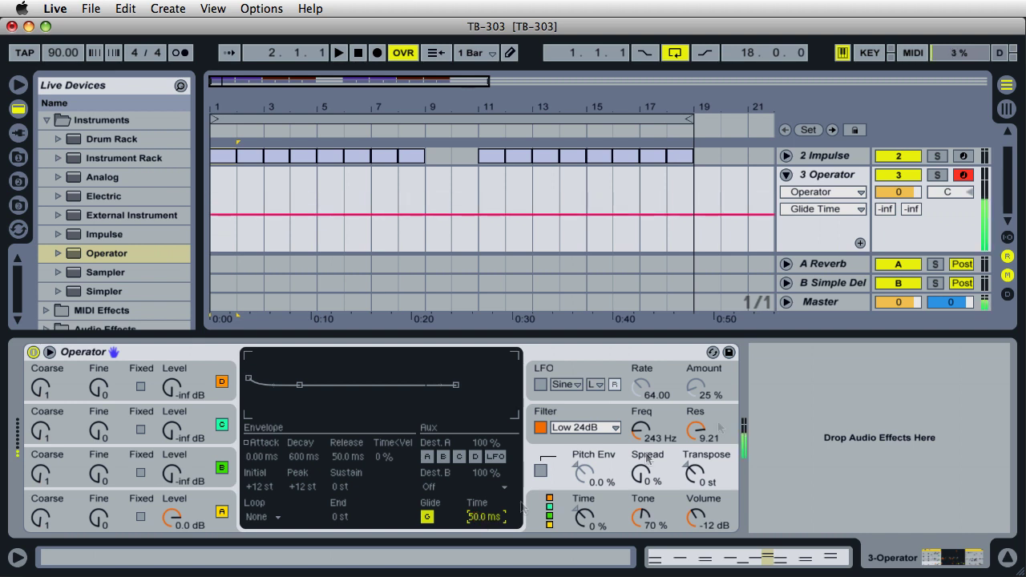
Set the filter cutoff to 138 Hz and display oscillator B's envelope settings.
drag(638, 433, 637, 412)
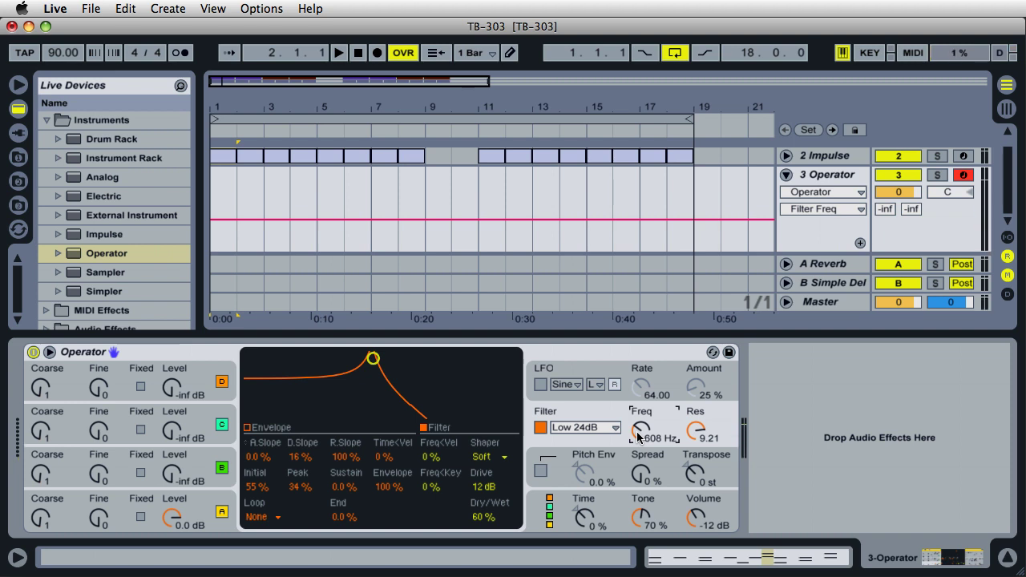
click(173, 473)
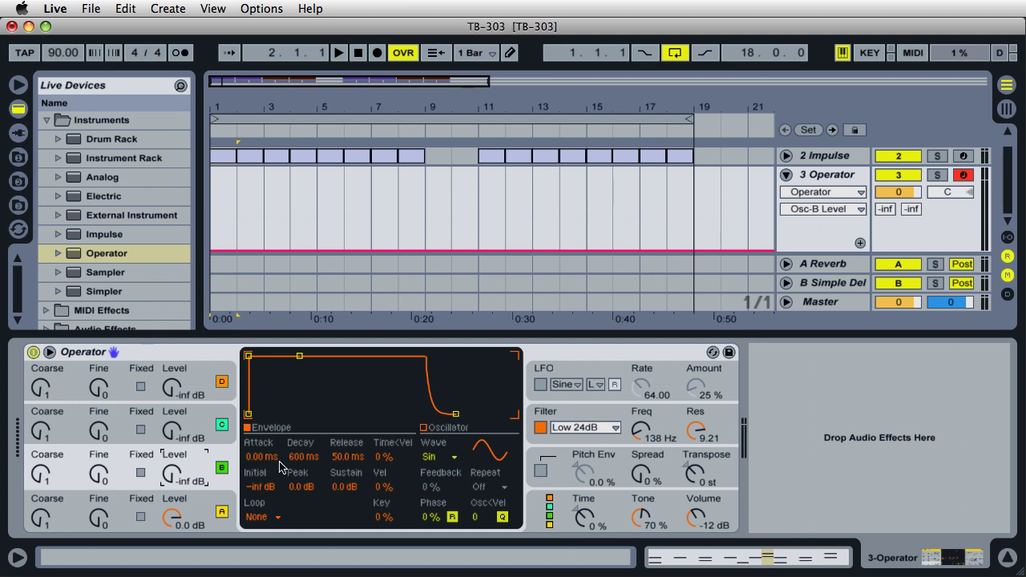
Pick the all-parallel oscillator algorithm and raise oscillator B's level from -inf to -11 dB.
click(549, 506)
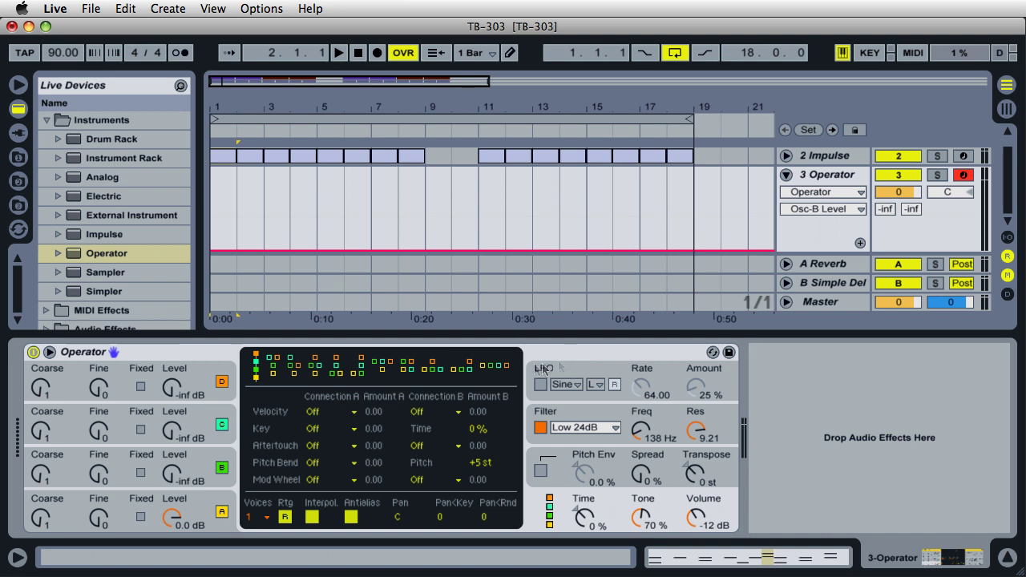
click(504, 367)
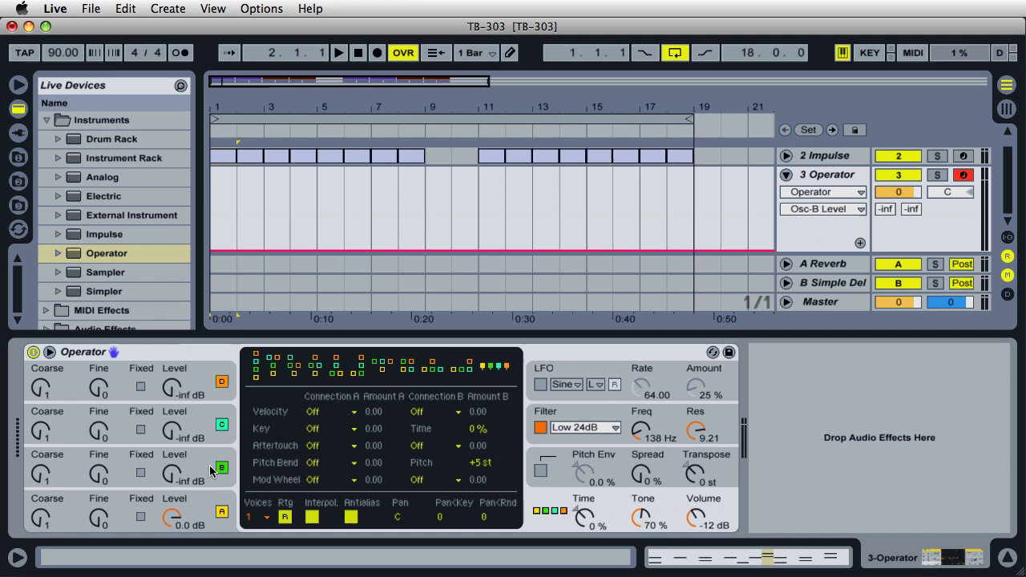
drag(172, 481, 172, 465)
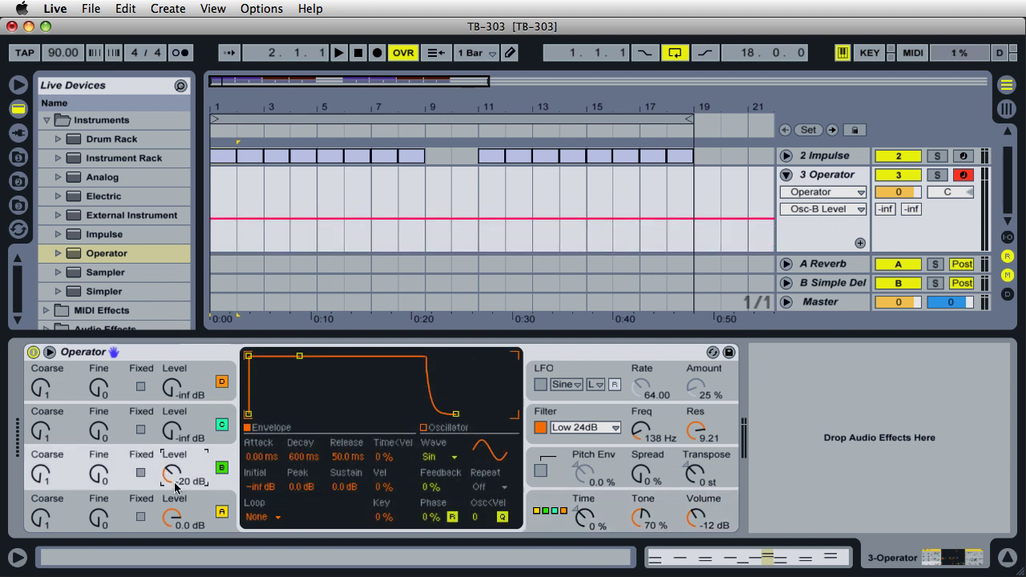
mouse_move(177, 485)
mouse_down()
mouse_move(176, 454)
mouse_move(177, 481)
mouse_move(176, 454)
mouse_move(176, 479)
mouse_move(177, 466)
mouse_up()
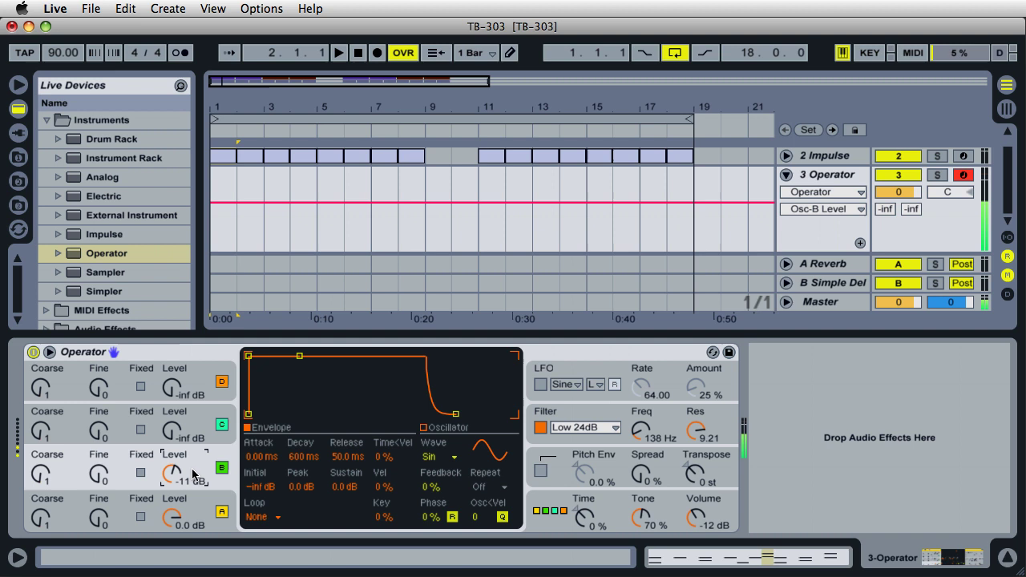
Trim oscillator B to -15 dB, filter cutoff to 1.18 kHz, resonance to 3.34.
drag(194, 474, 194, 485)
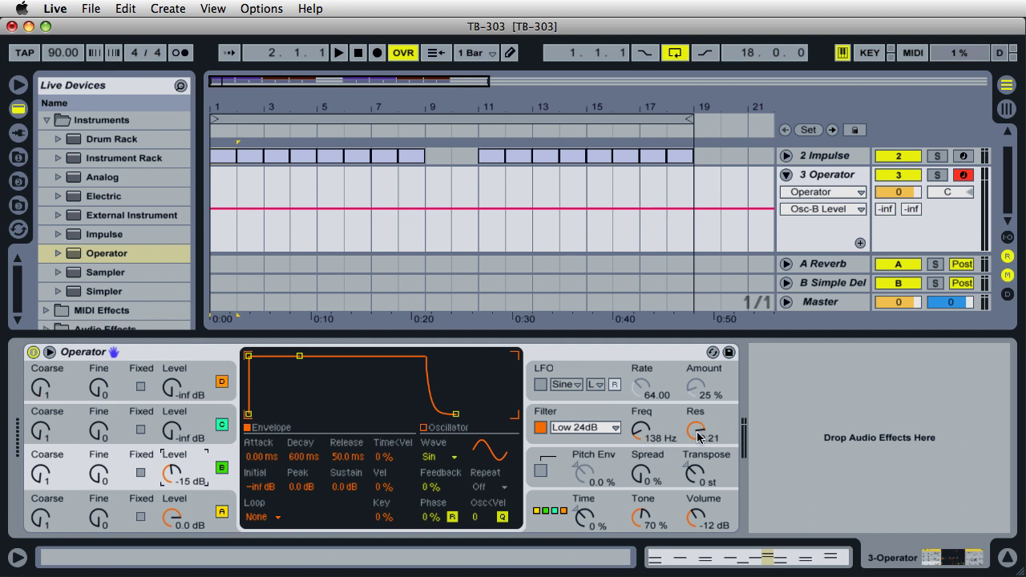
drag(641, 431, 641, 369)
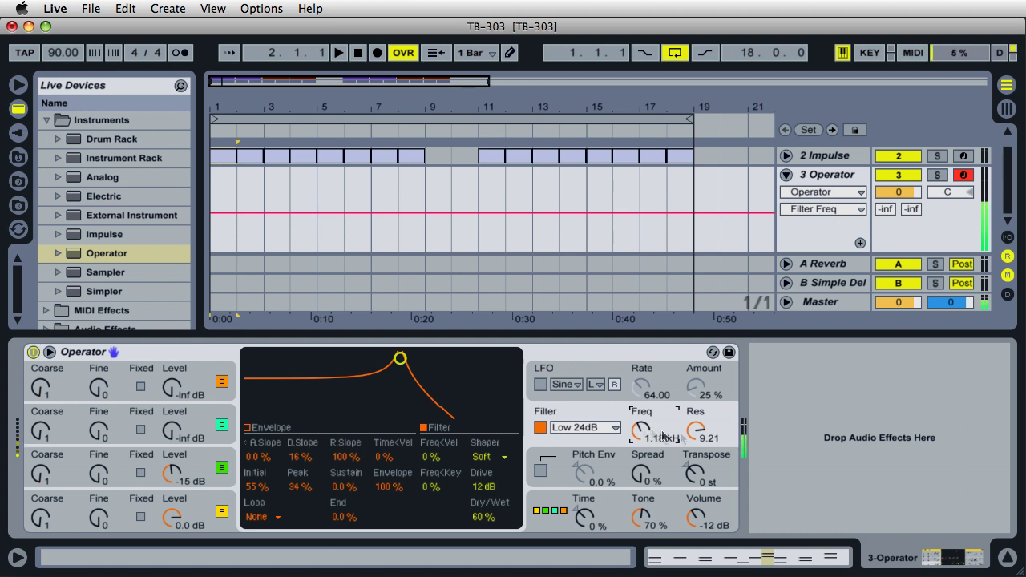
drag(696, 432, 697, 454)
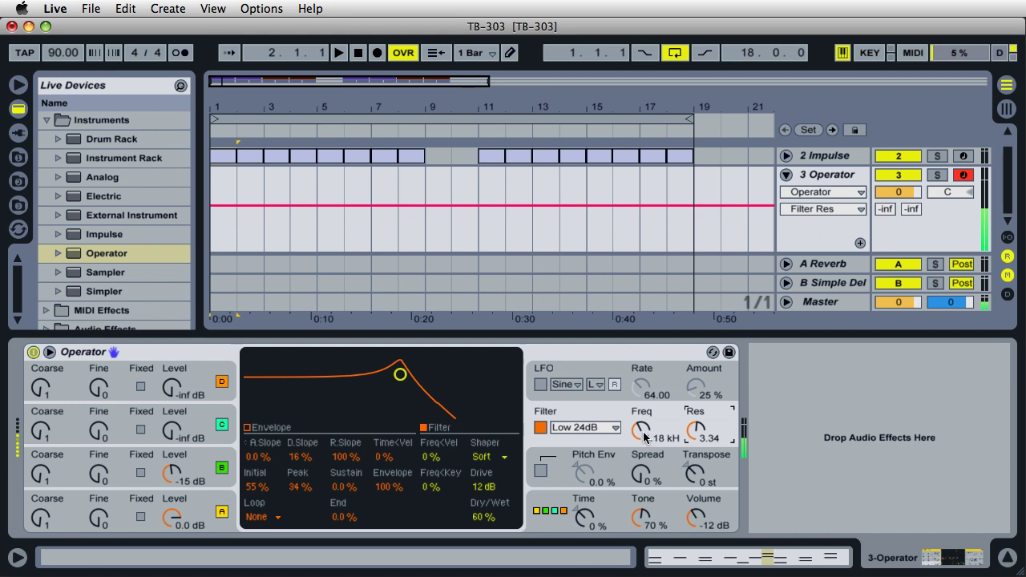
Turn Operator's global Volume knob up from -12 dB to -6.4 dB.
drag(695, 518, 695, 506)
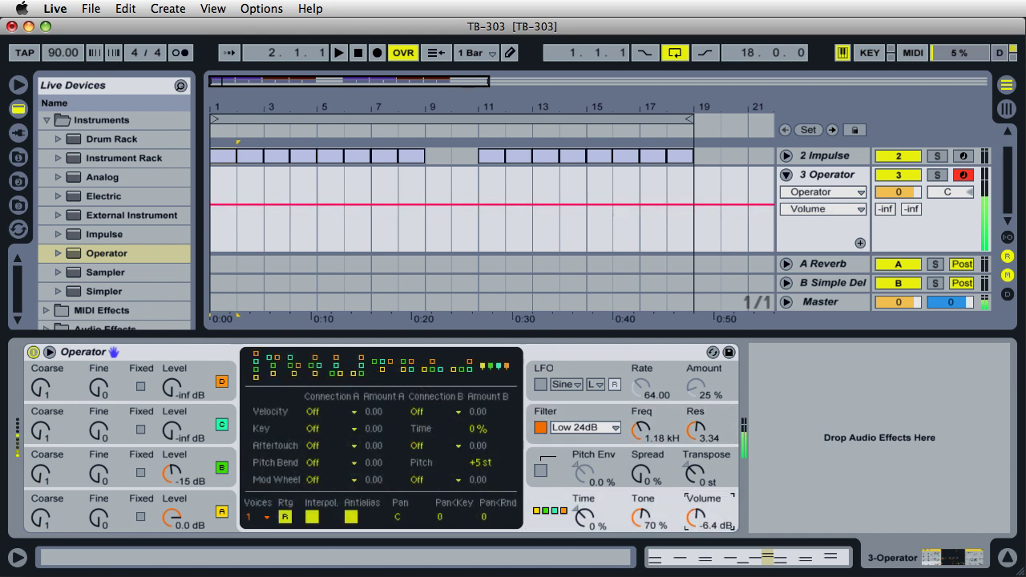